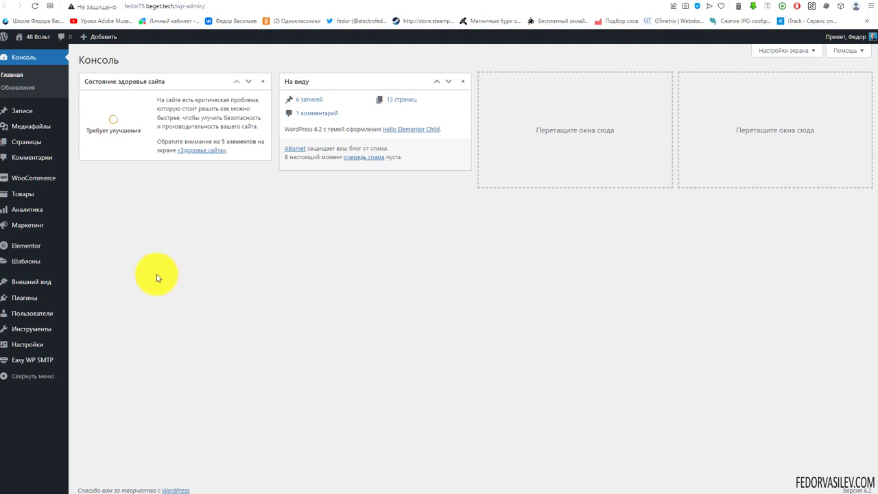
Open the installed plugins list and check the version of the Elementor Pro plugin.
{"action": "left_click", "coordinate": [18, 301]}
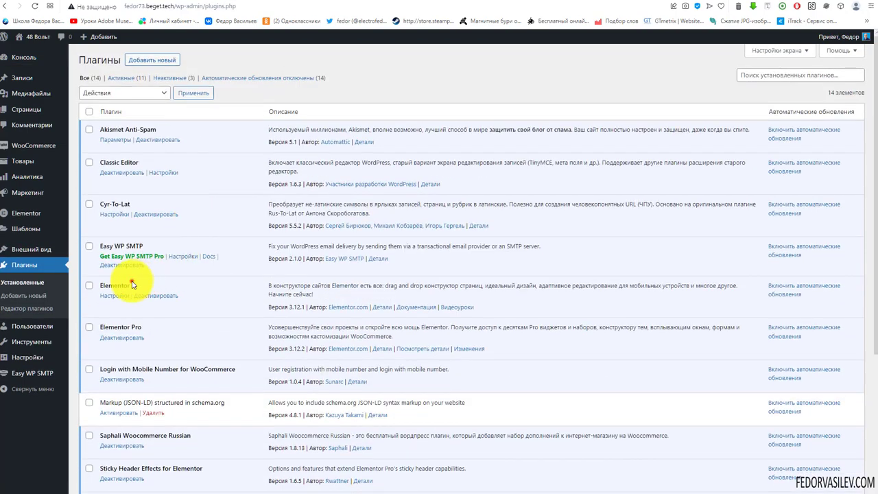
{"action": "left_click_drag", "start_coordinate": [100, 327], "coordinate": [142, 327]}
{"action": "left_click", "coordinate": [200, 339]}
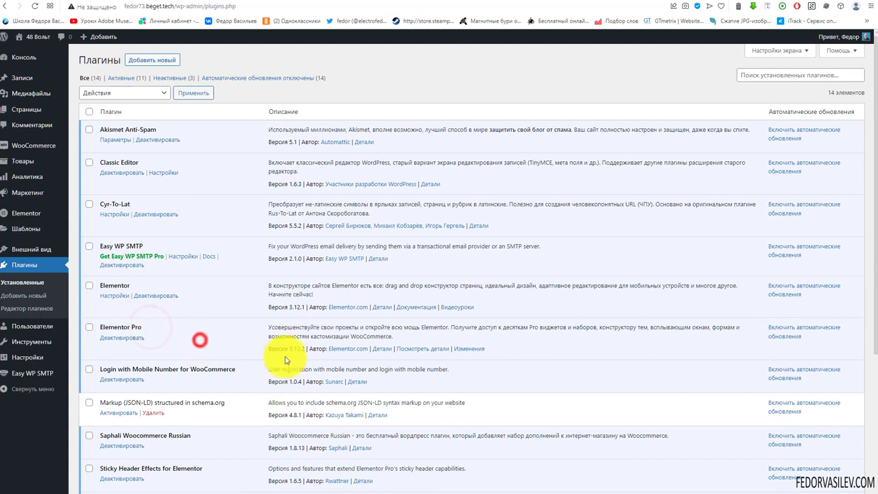
{"action": "double_click", "coordinate": [295, 349]}
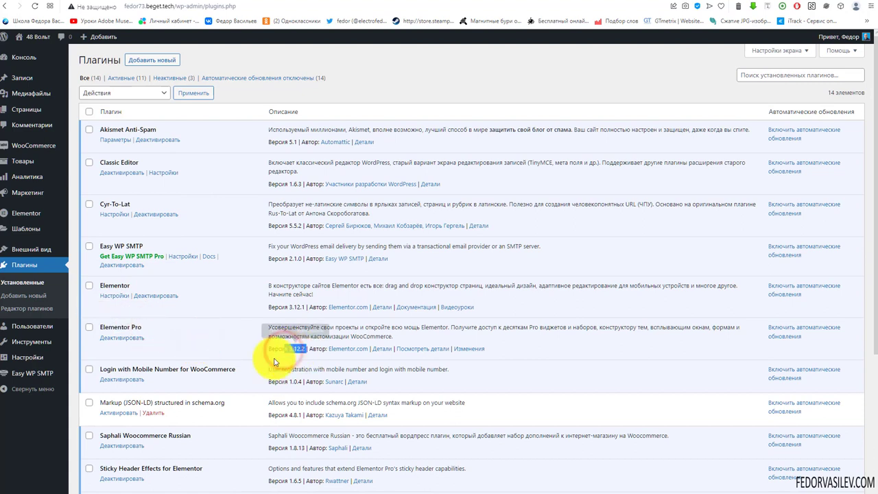
{"action": "left_click", "coordinate": [211, 343]}
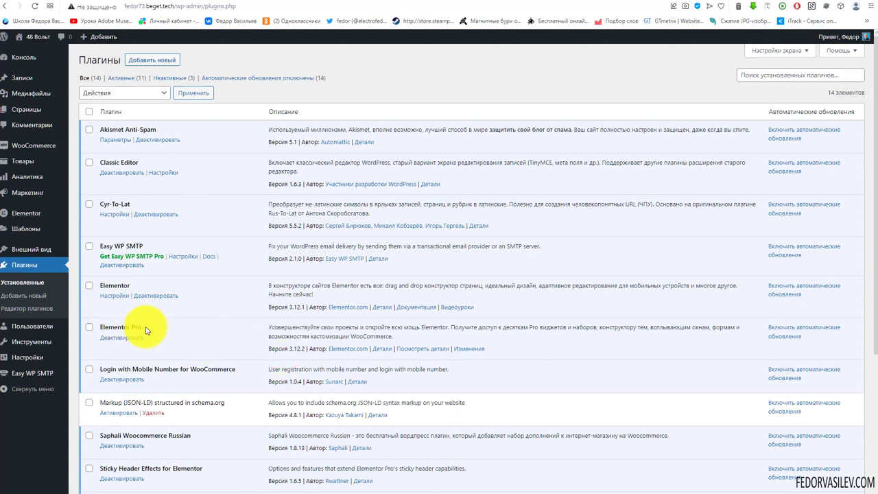
{"action": "left_click_drag", "start_coordinate": [145, 327], "coordinate": [118, 328]}
{"action": "left_click", "coordinate": [174, 339]}
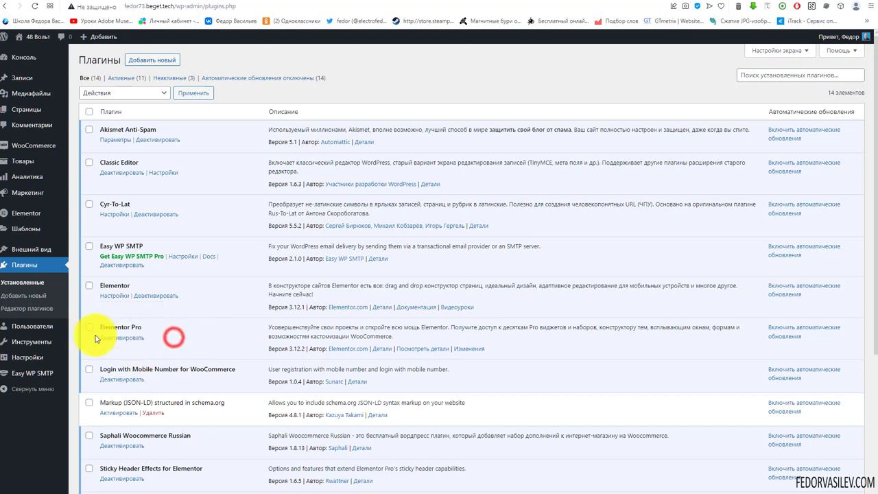
Open Elementor's Функционал settings and check the activation state and status of the Editor Top Bar experiment.
{"action": "mouse_move", "coordinate": [33, 217]}
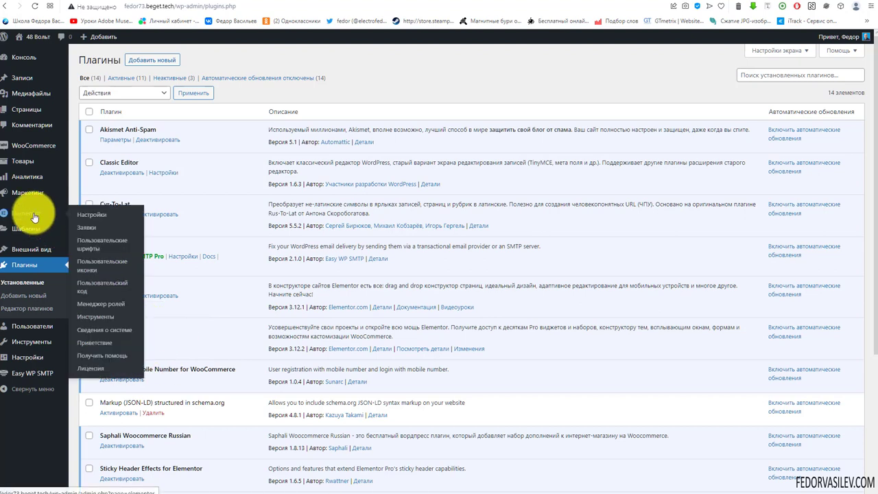
{"action": "left_click", "coordinate": [33, 216]}
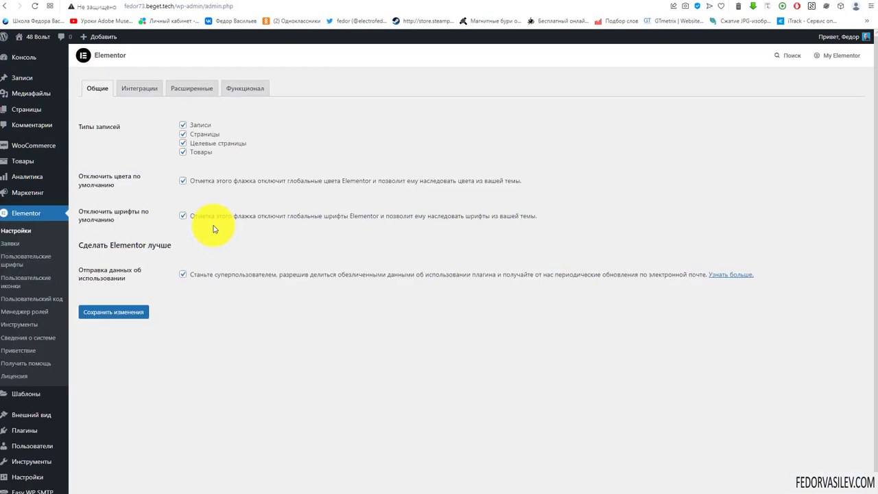
{"action": "left_click", "coordinate": [245, 91]}
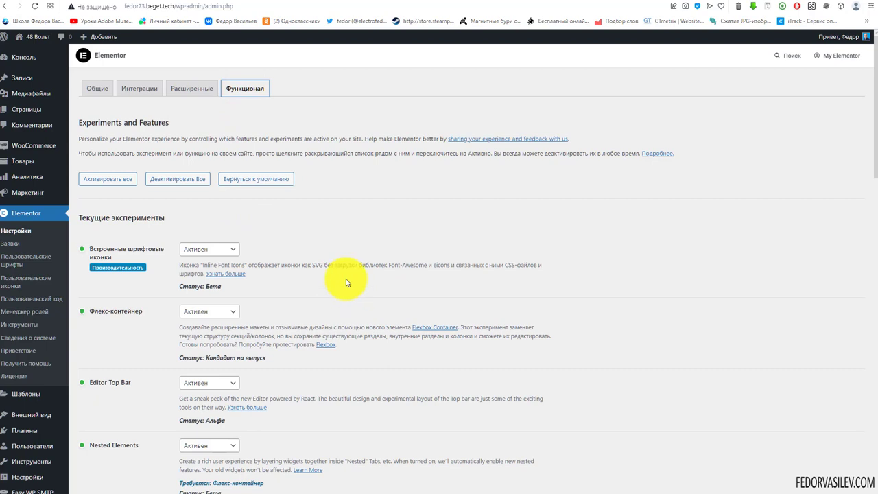
{"action": "scroll", "coordinate": [343, 267], "scroll_direction": "down", "scroll_amount": 2}
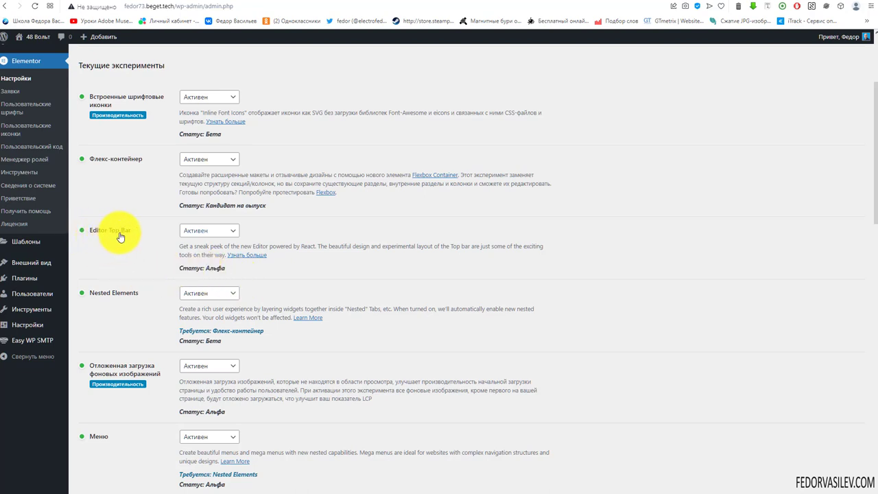
{"action": "left_click", "coordinate": [233, 233]}
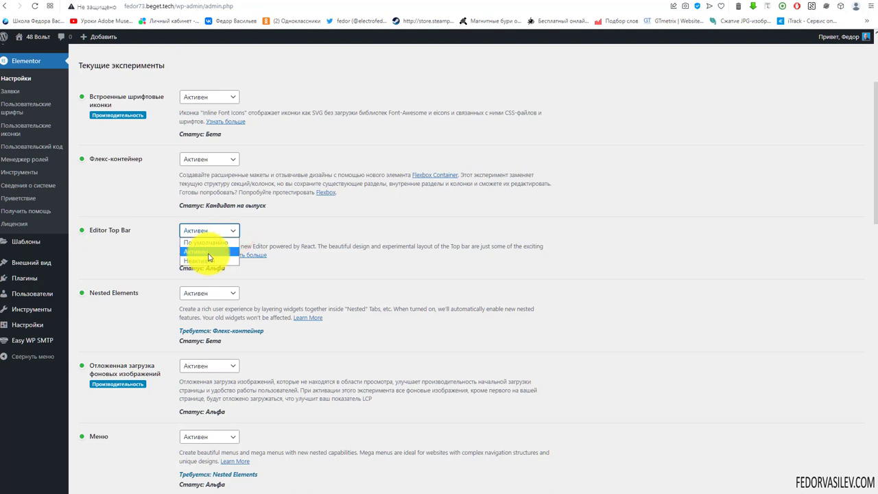
{"action": "left_click", "coordinate": [339, 225]}
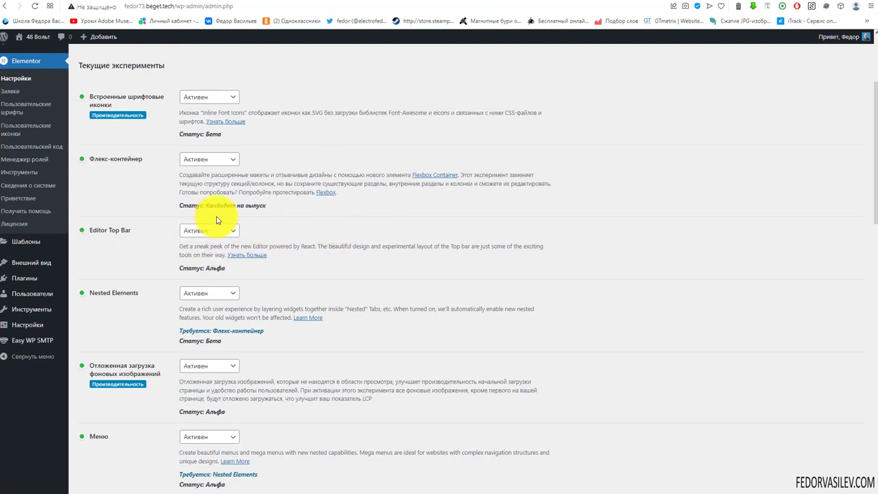
{"action": "mouse_move", "coordinate": [180, 269]}
{"action": "left_mouse_down"}
{"action": "mouse_move", "coordinate": [228, 268]}
{"action": "mouse_move", "coordinate": [180, 267]}
{"action": "left_mouse_up"}
{"action": "left_click", "coordinate": [319, 271]}
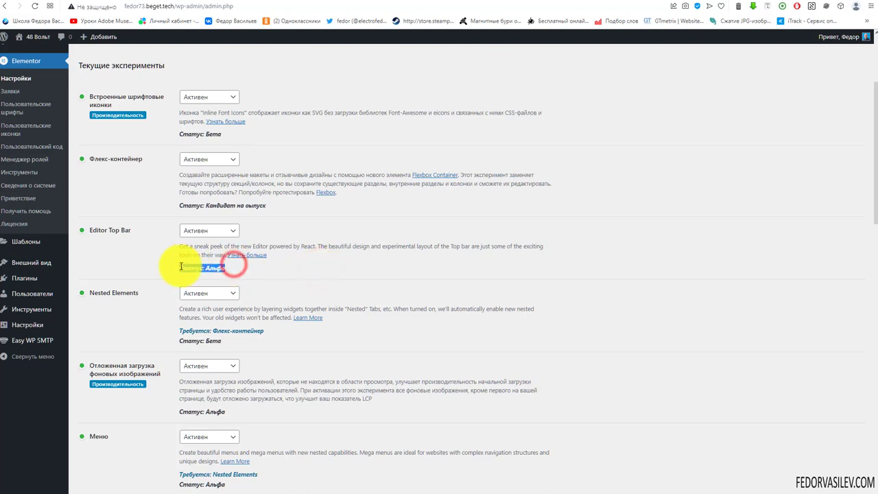
{"action": "left_click", "coordinate": [288, 263]}
Check the state of the Меню experiment, keeping it at Активен, and save the Elementor feature settings.
{"action": "scroll", "coordinate": [299, 246], "scroll_direction": "down", "scroll_amount": 2}
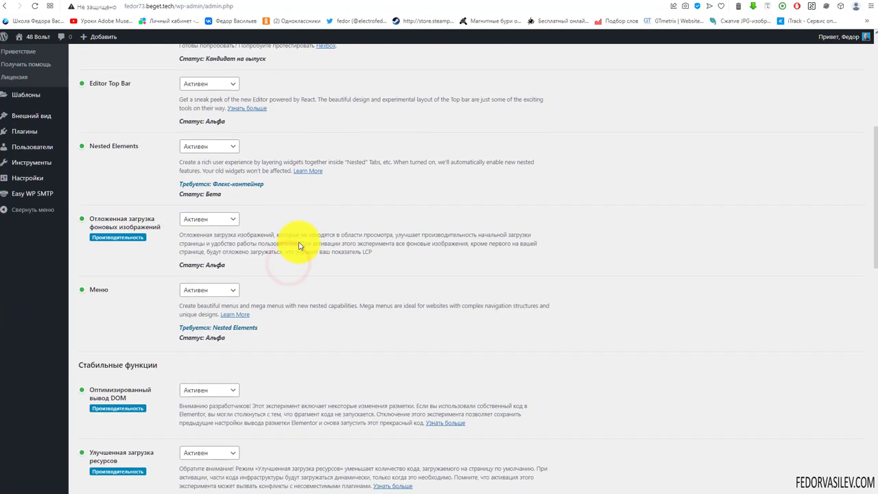
{"action": "scroll", "coordinate": [299, 246], "scroll_direction": "down", "scroll_amount": 1}
{"action": "left_click", "coordinate": [209, 207]}
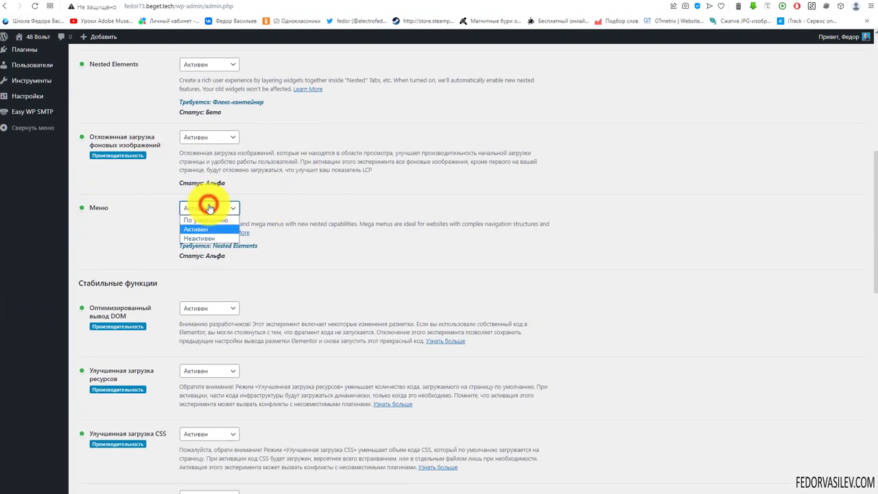
{"action": "left_click", "coordinate": [209, 207]}
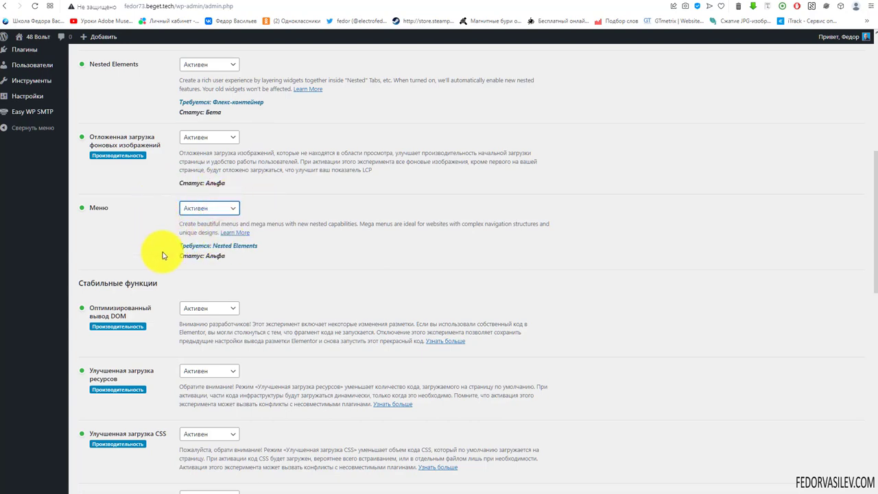
{"action": "left_click_drag", "start_coordinate": [165, 255], "coordinate": [235, 259]}
{"action": "left_click", "coordinate": [277, 262]}
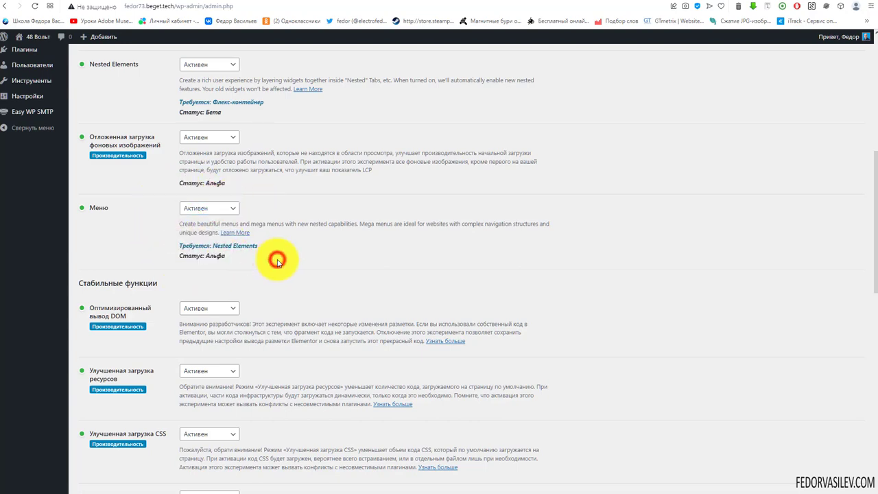
{"action": "scroll", "coordinate": [277, 261], "scroll_direction": "down", "scroll_amount": 15}
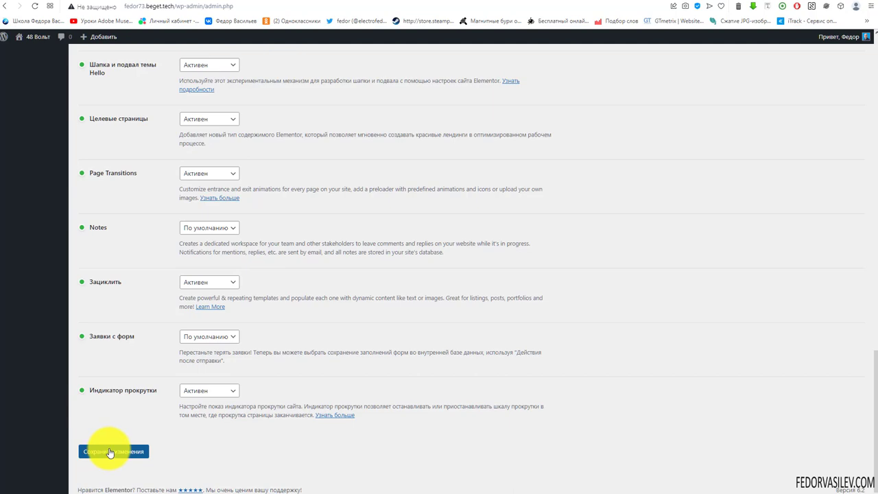
{"action": "left_click", "coordinate": [109, 452]}
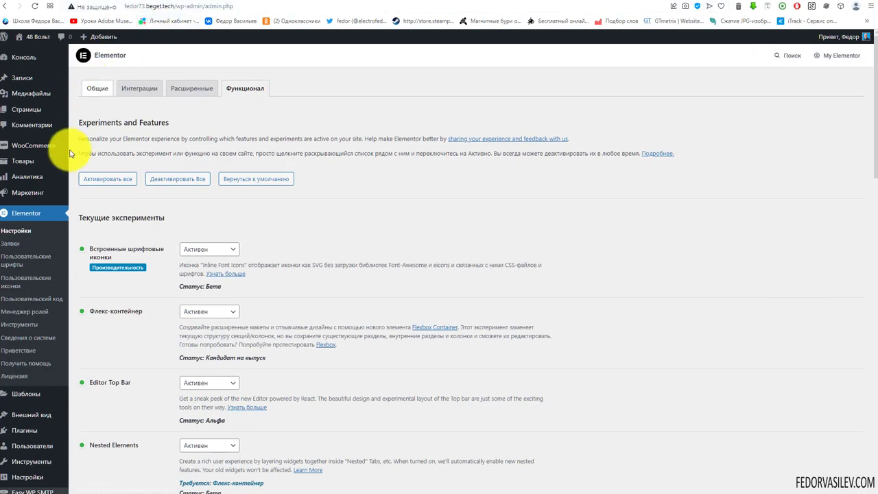
Switch to the page Elementor #2719 in the Elementor editor and view the main menu's options, returning to the widget list.
{"action": "mouse_move", "coordinate": [21, 116]}
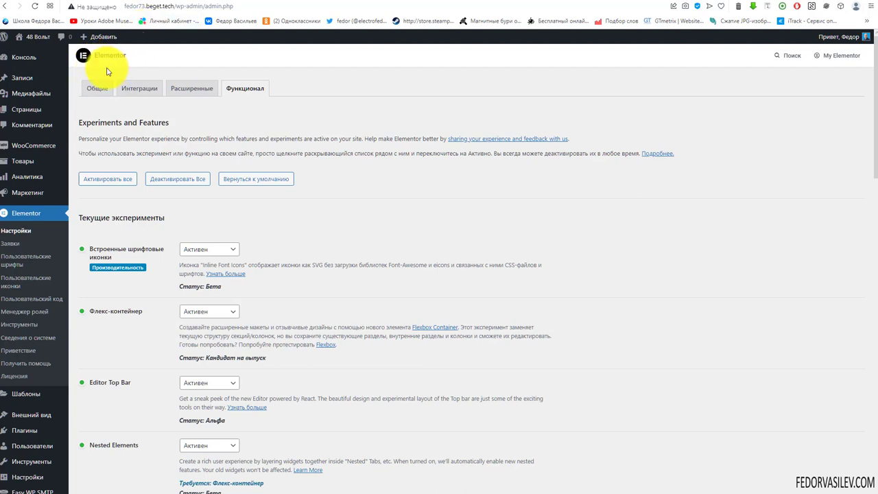
{"action": "left_click", "coordinate": [177, 4]}
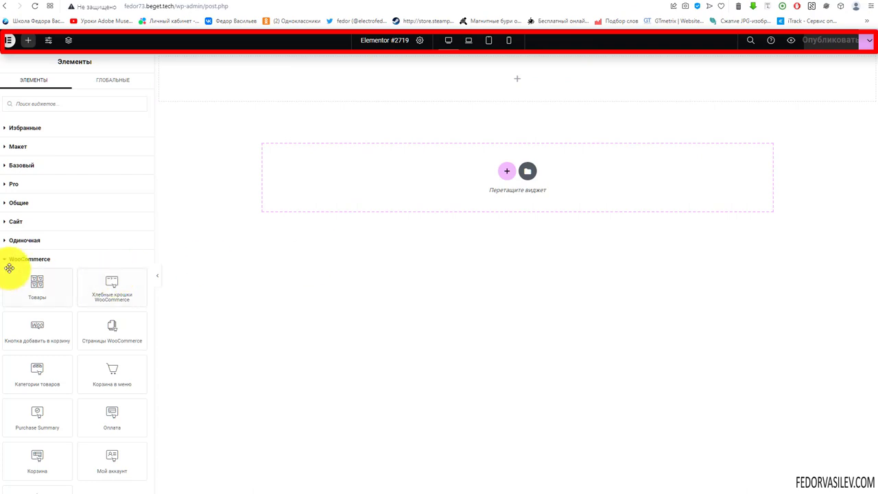
{"action": "left_click", "coordinate": [8, 41]}
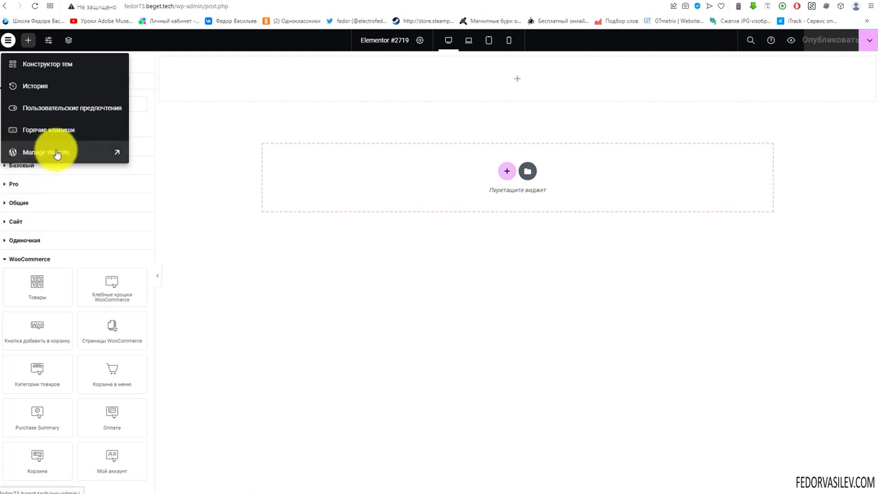
{"action": "left_click", "coordinate": [27, 43]}
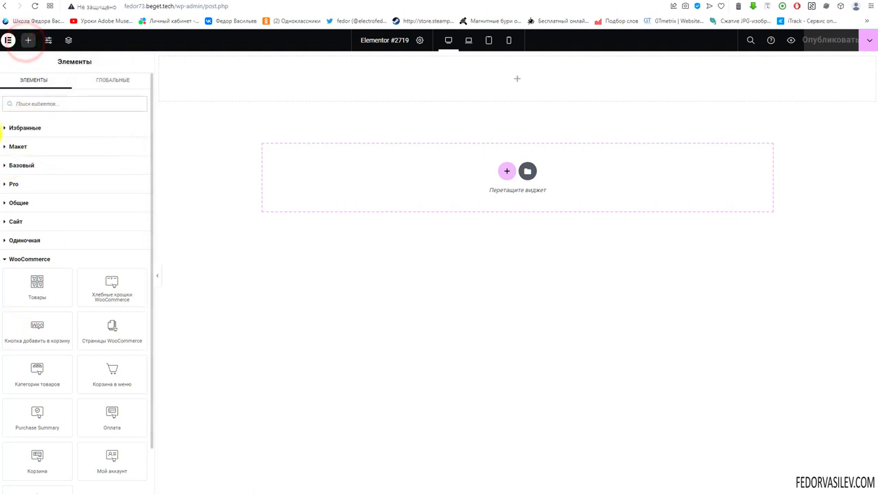
Examine the site settings and the expanded container in the page structure, closing each one again.
{"action": "left_click", "coordinate": [49, 42]}
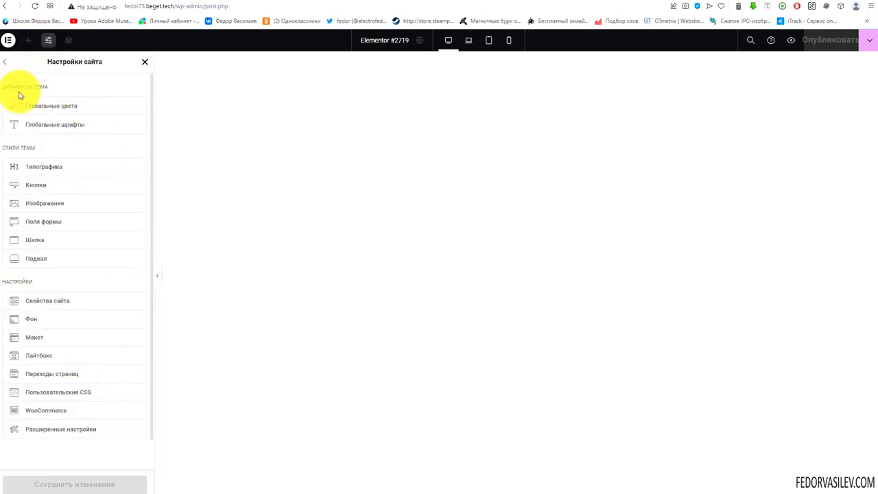
{"action": "left_click", "coordinate": [49, 42]}
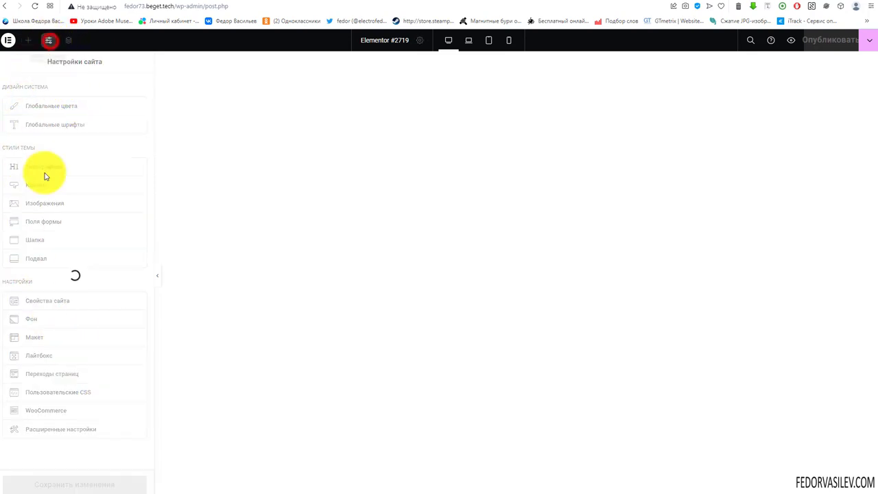
{"action": "left_click", "coordinate": [69, 42]}
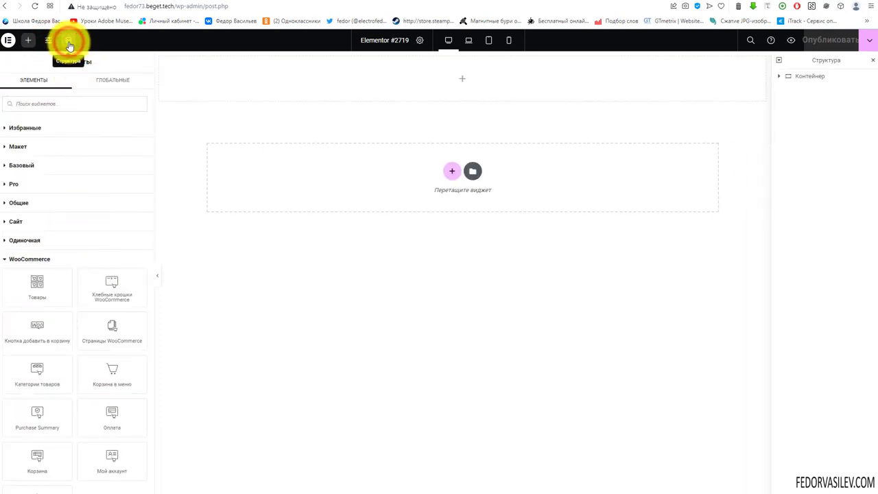
{"action": "left_click", "coordinate": [780, 76]}
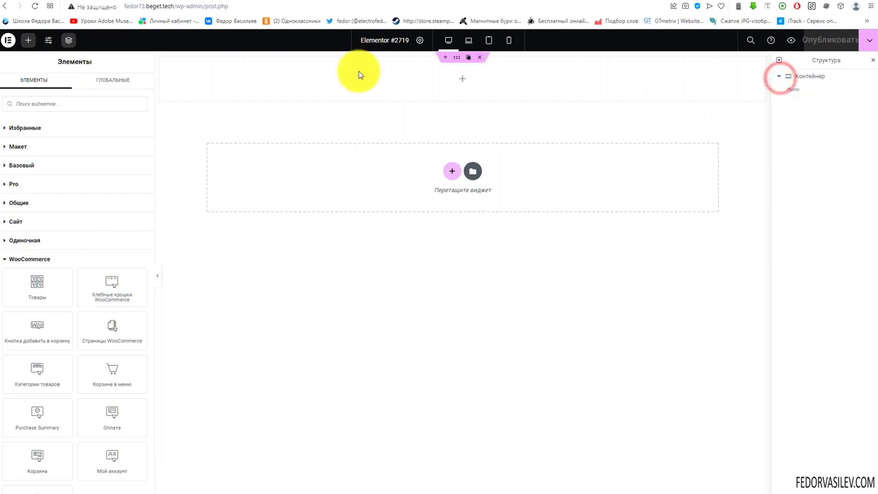
{"action": "left_click", "coordinate": [71, 44]}
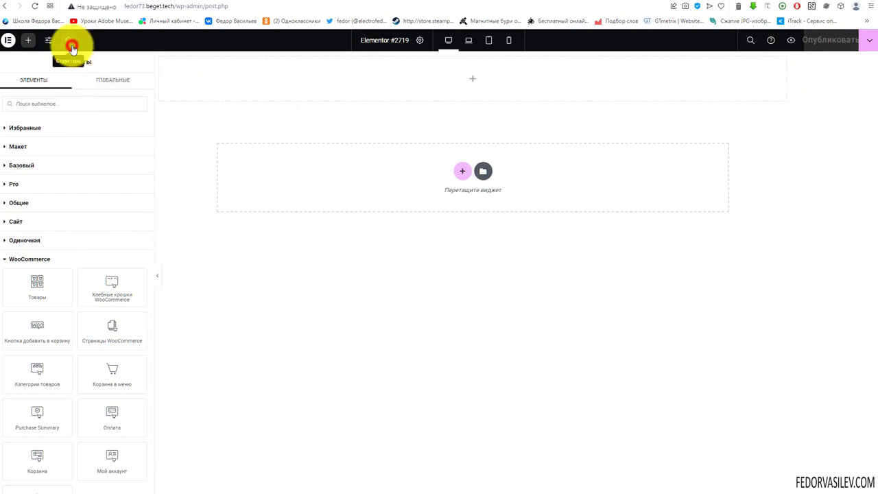
Open the page settings with its title field and preview the laptop and tablet layouts, returning to the desktop view.
{"action": "left_click", "coordinate": [377, 41]}
{"action": "left_click", "coordinate": [419, 41]}
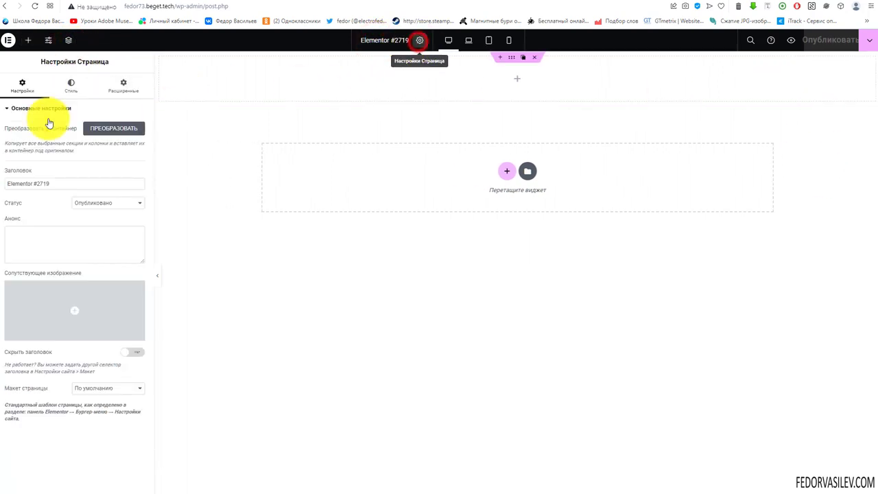
{"action": "left_click", "coordinate": [35, 184]}
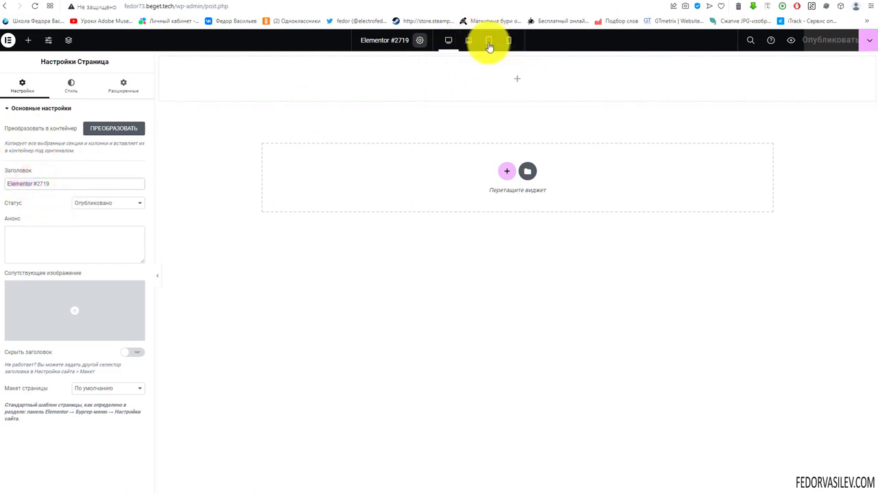
{"action": "left_click", "coordinate": [465, 41]}
{"action": "left_click", "coordinate": [480, 41]}
{"action": "left_click", "coordinate": [449, 41]}
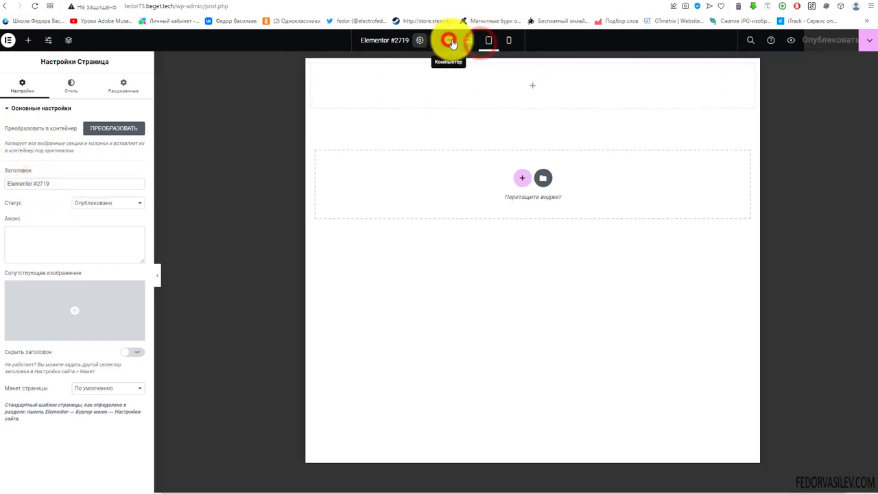
Examine the Elementor search window and the page's additional save options, closing both and returning to the widget list.
{"action": "left_click", "coordinate": [749, 42]}
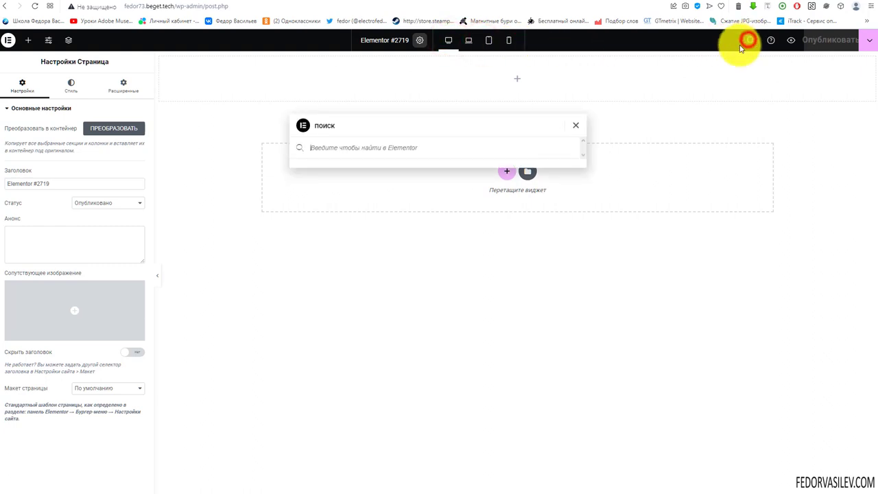
{"action": "left_click", "coordinate": [578, 127]}
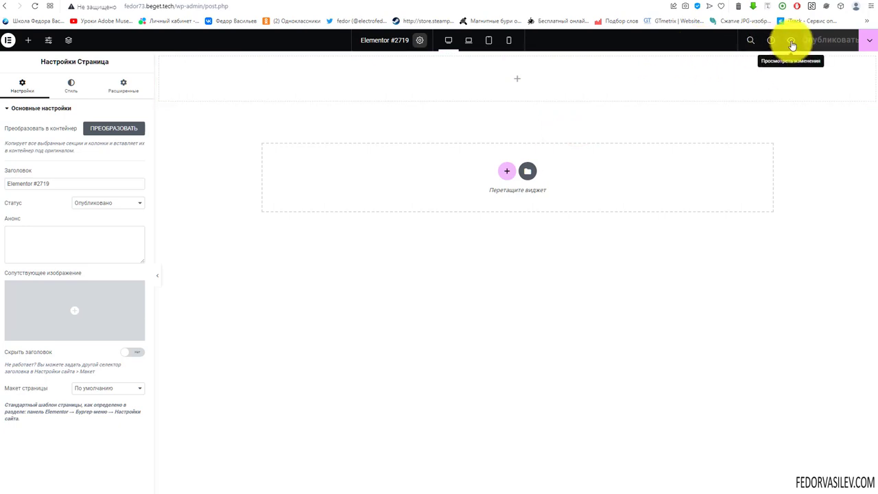
{"action": "left_click", "coordinate": [869, 39]}
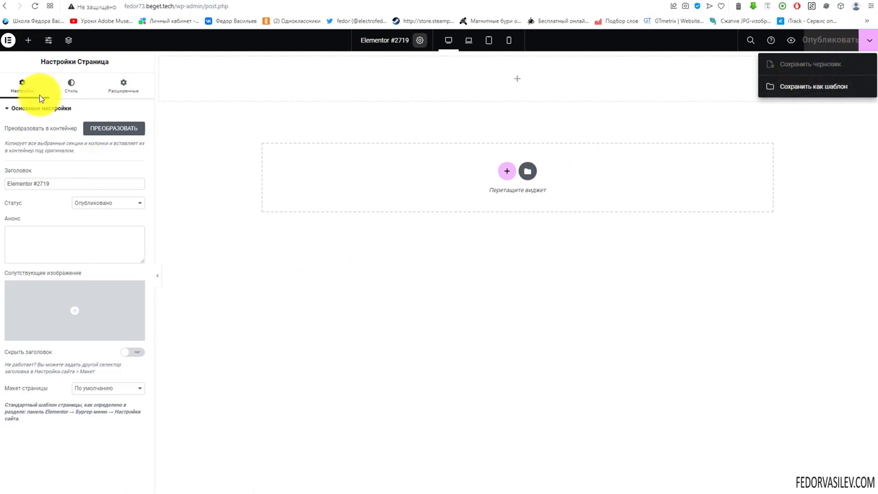
{"action": "left_click", "coordinate": [570, 122]}
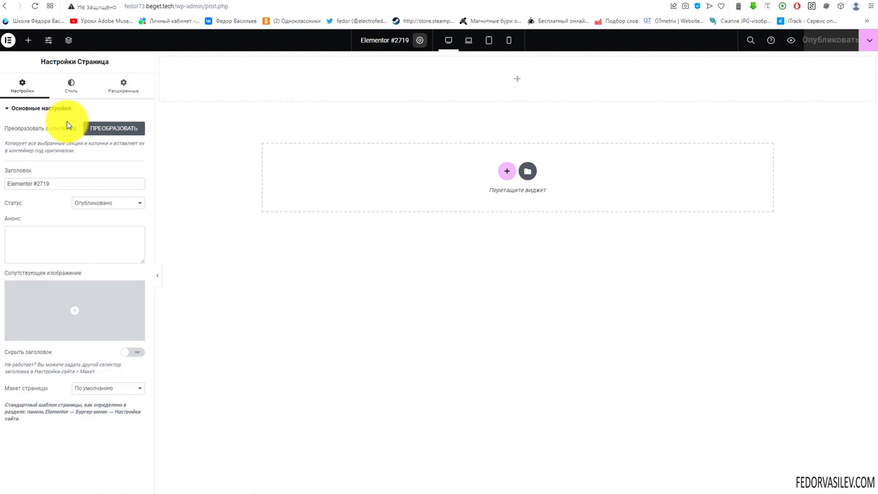
{"action": "left_click", "coordinate": [26, 40]}
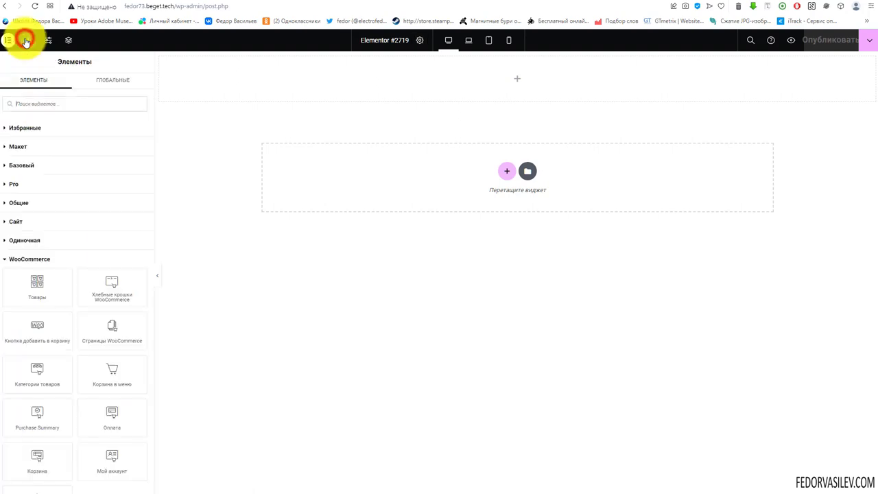
Search the widgets for "меню" and place the Меню widget in the empty container at the start of the page.
{"action": "left_click", "coordinate": [29, 105]}
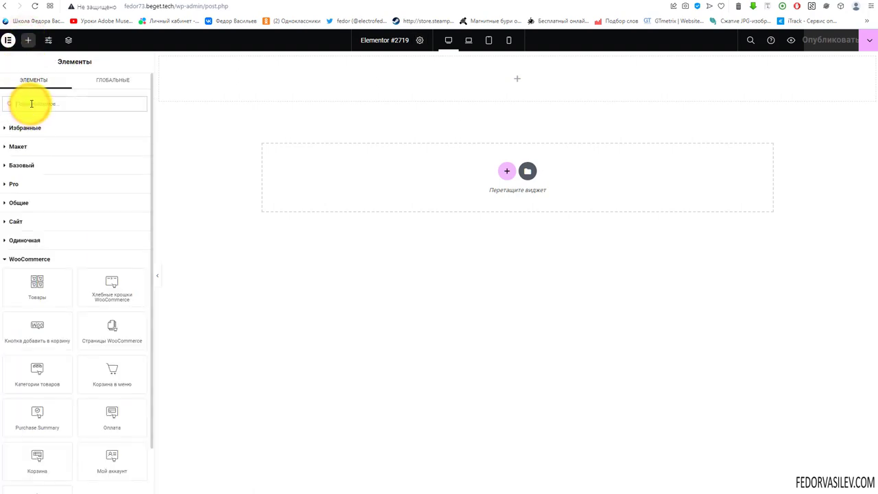
{"action": "type", "text": "меню"}
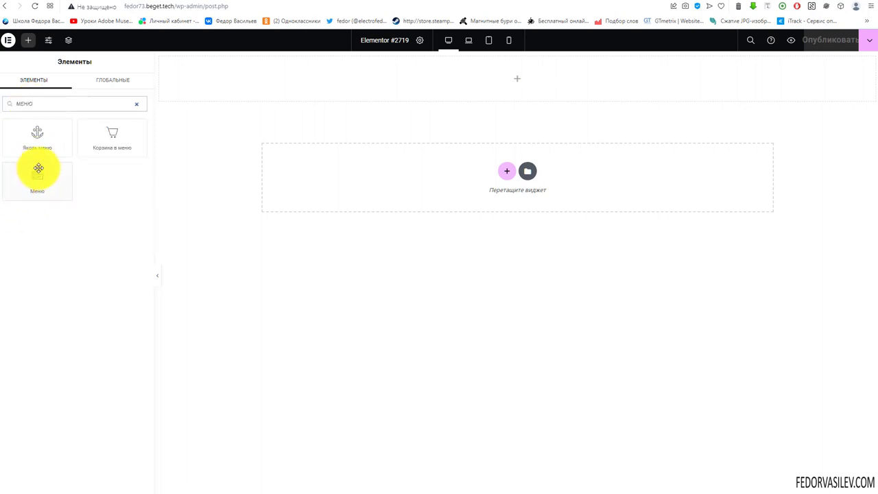
{"action": "left_click_drag", "start_coordinate": [31, 178], "coordinate": [531, 87]}
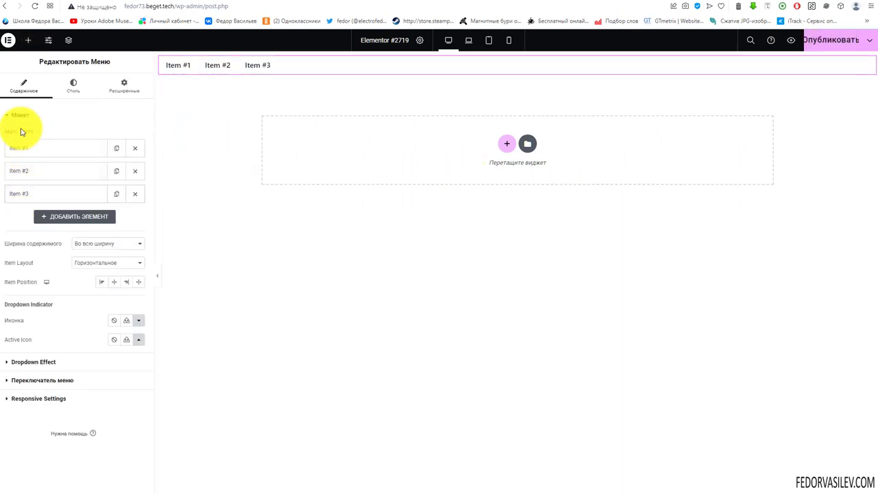
Delete the menu's Item #3 and retitle Item #1 as "Главная".
{"action": "left_click", "coordinate": [136, 193]}
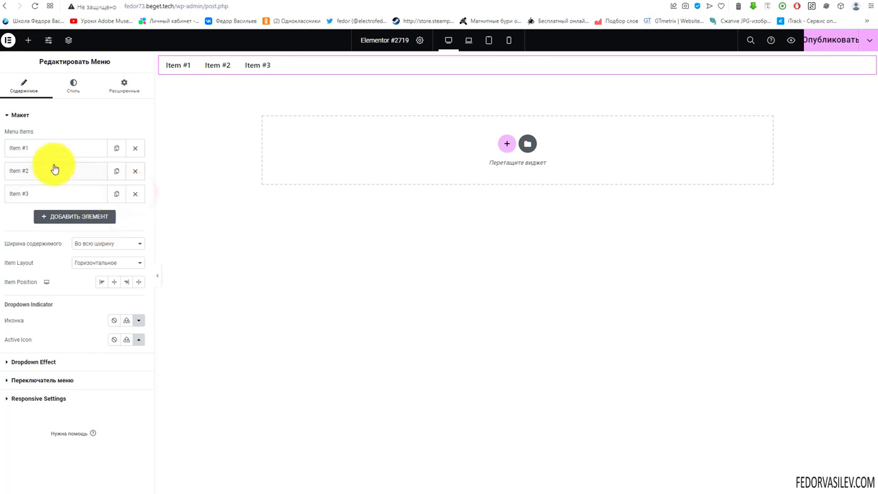
{"action": "left_click", "coordinate": [135, 194]}
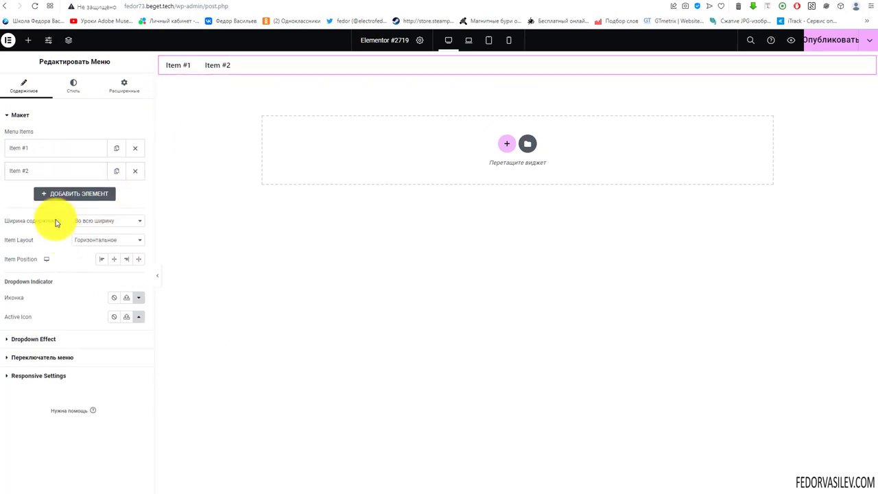
{"action": "left_click", "coordinate": [25, 143]}
{"action": "left_click", "coordinate": [45, 180]}
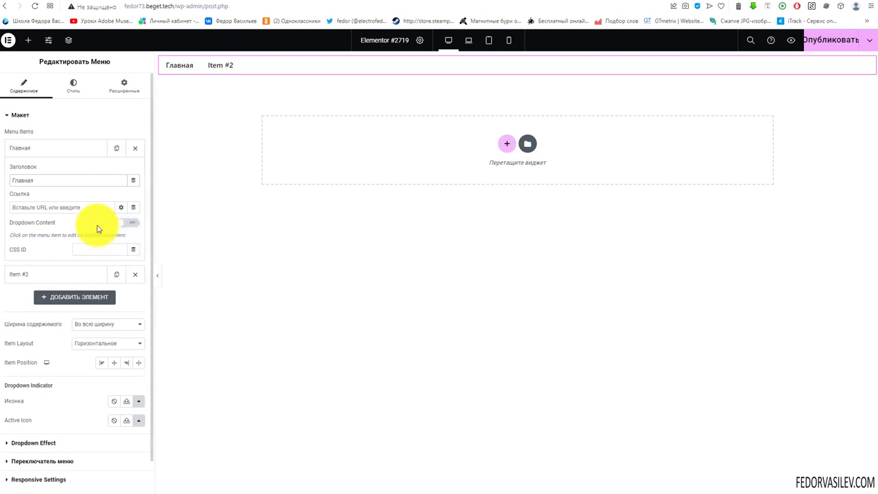
{"action": "left_click", "coordinate": [184, 72]}
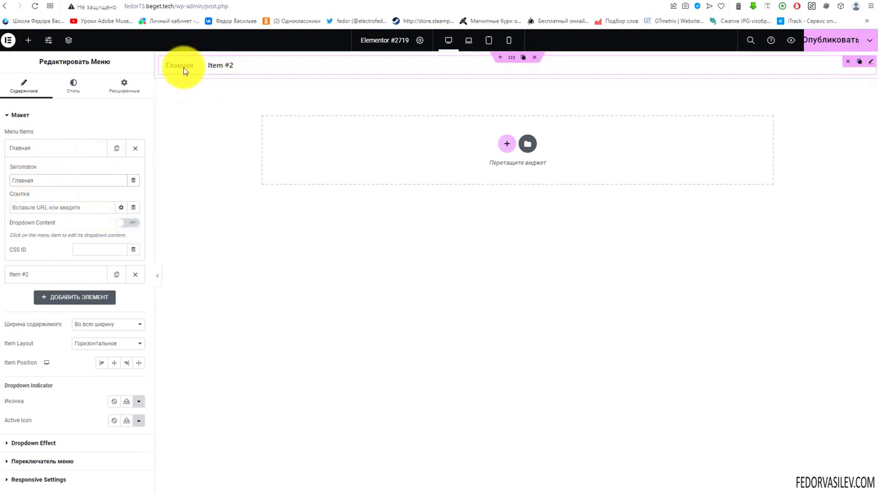
View the site's home page in its own browser tab and return to the Elementor editor.
{"action": "left_click", "coordinate": [199, 6]}
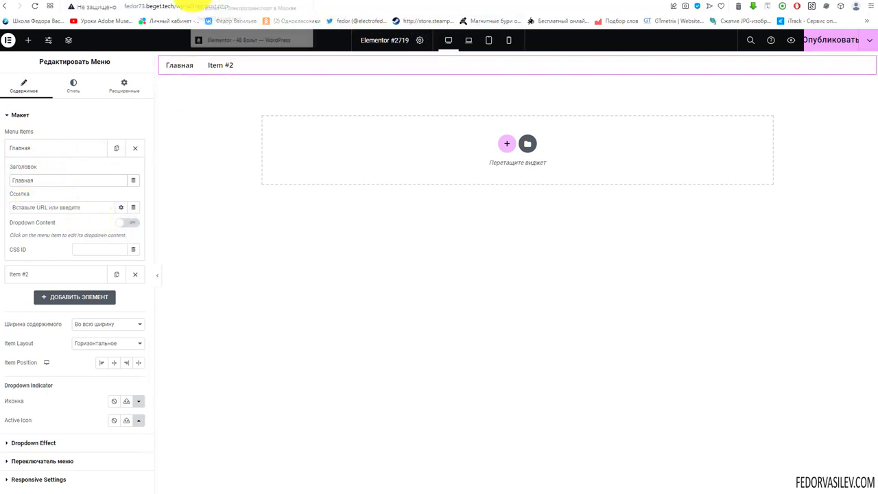
{"action": "left_click", "coordinate": [247, 38]}
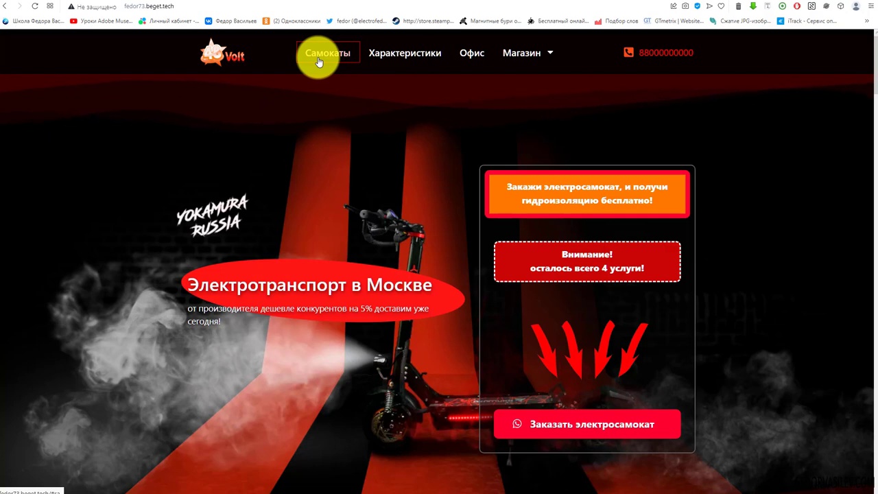
{"action": "left_click", "coordinate": [159, 3]}
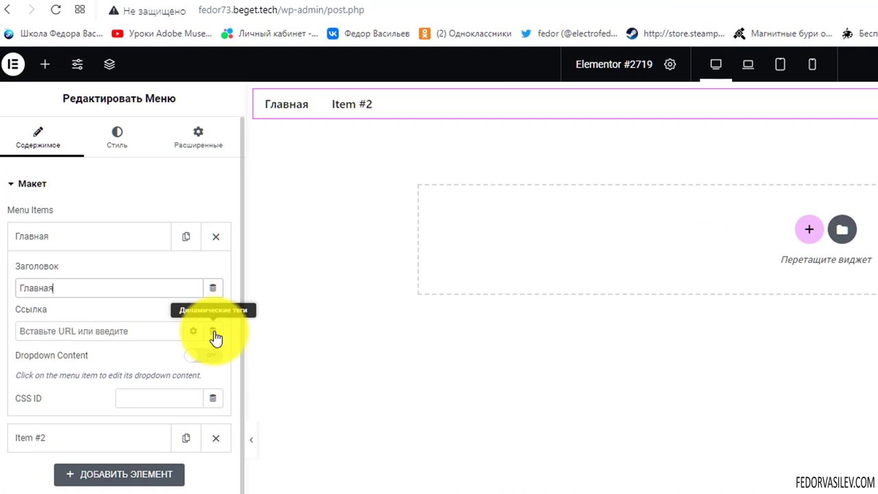
Link the Главная menu item dynamically through Внутренняя ссылка, with type Содержимое and the page Главная as its target.
{"action": "left_click", "coordinate": [215, 335]}
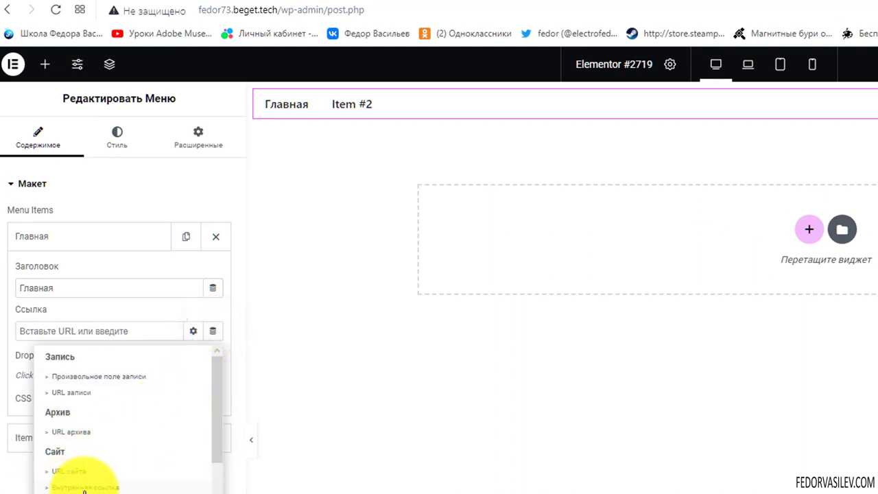
{"action": "left_click", "coordinate": [110, 487]}
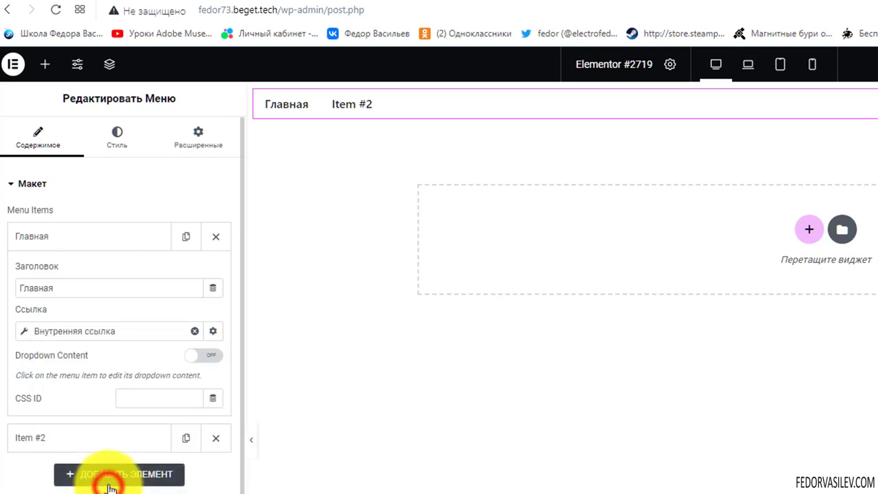
{"action": "left_click", "coordinate": [24, 332]}
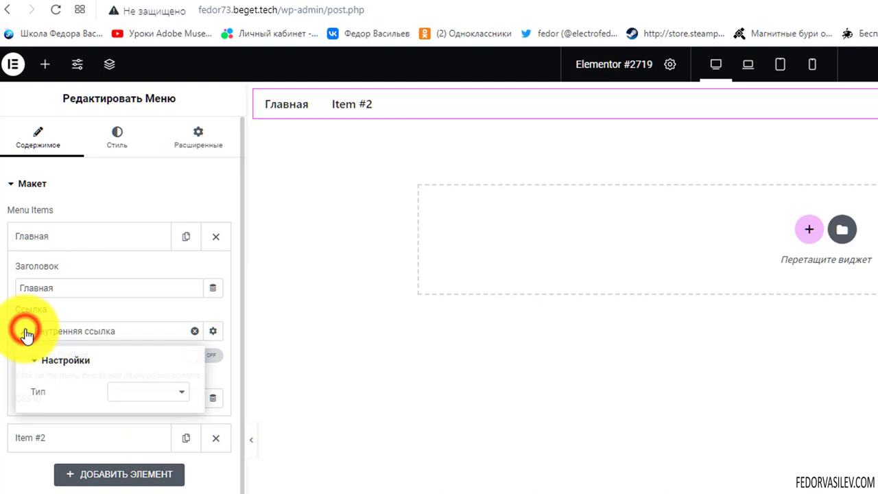
{"action": "left_click", "coordinate": [127, 391]}
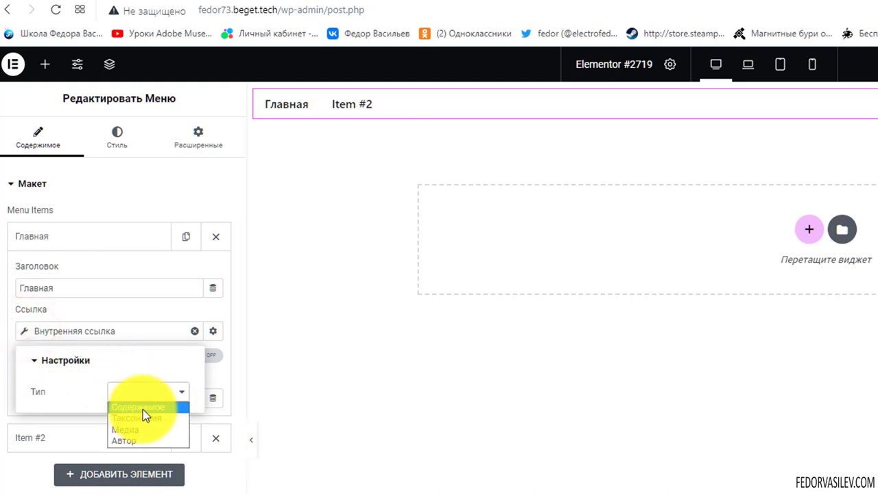
{"action": "left_click", "coordinate": [143, 410]}
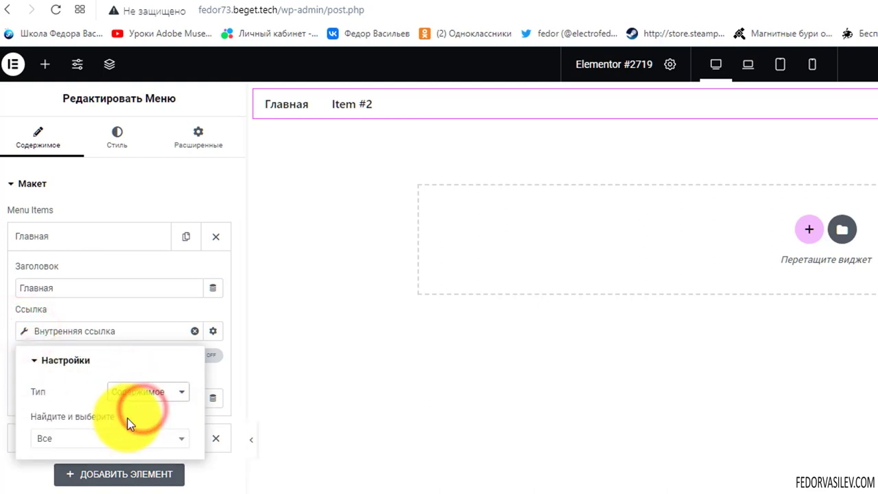
{"action": "left_click", "coordinate": [63, 437]}
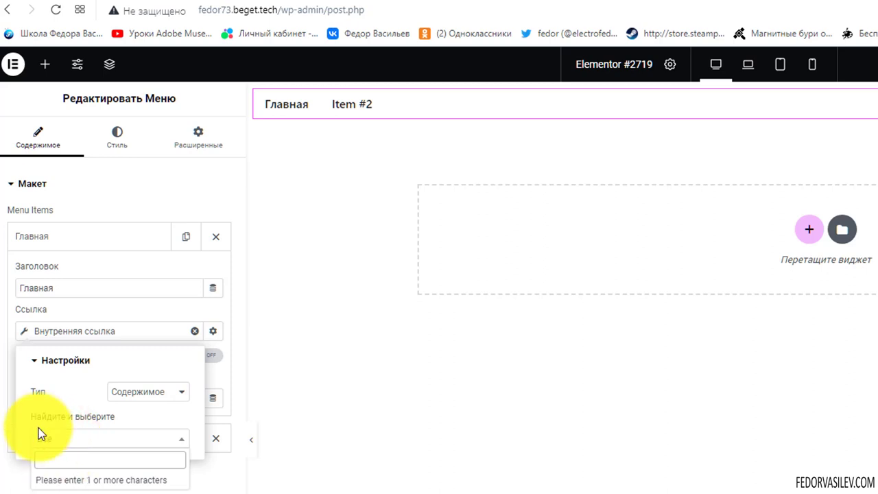
{"action": "left_click", "coordinate": [67, 457]}
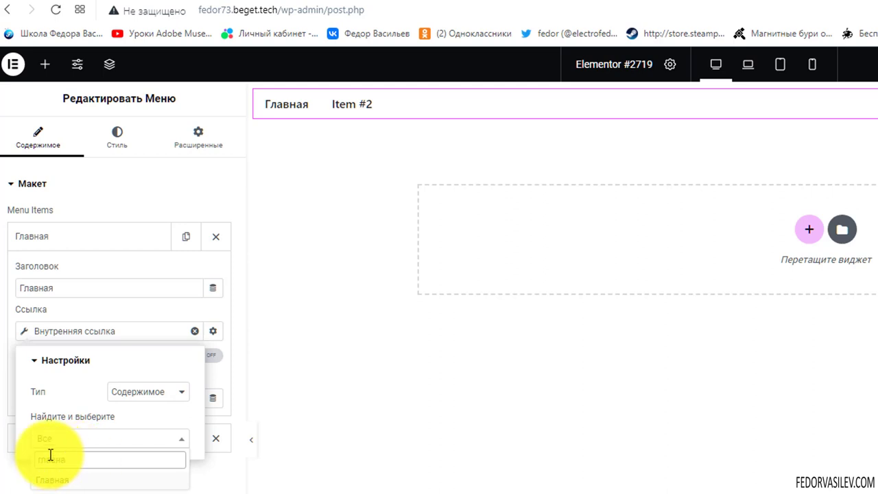
{"action": "left_click", "coordinate": [53, 481]}
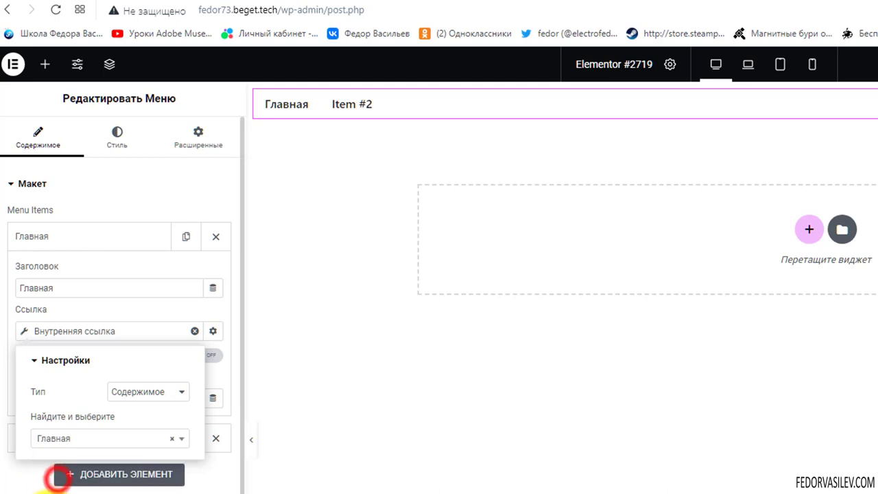
{"action": "left_click", "coordinate": [216, 375]}
{"action": "left_click", "coordinate": [111, 237]}
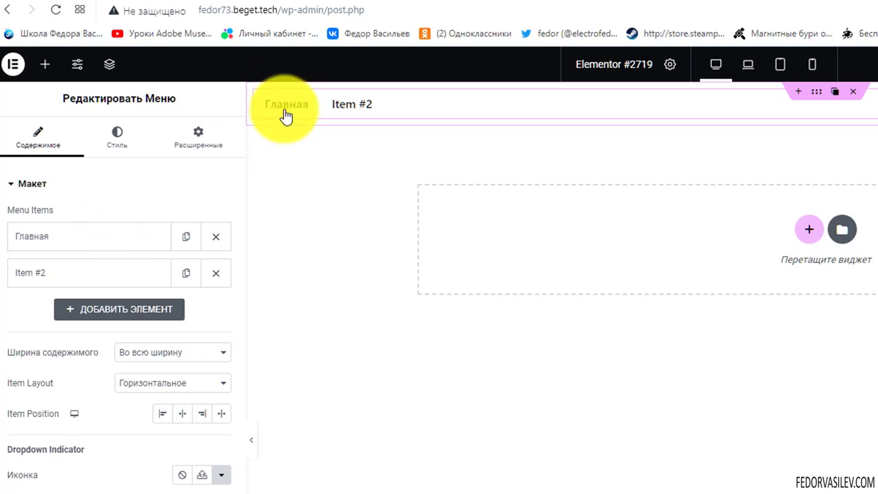
Retitle the menu's Item #2 as "Каталог".
{"action": "left_click", "coordinate": [73, 268]}
{"action": "triple_click", "coordinate": [61, 324]}
{"action": "type", "text": "Каталог"}
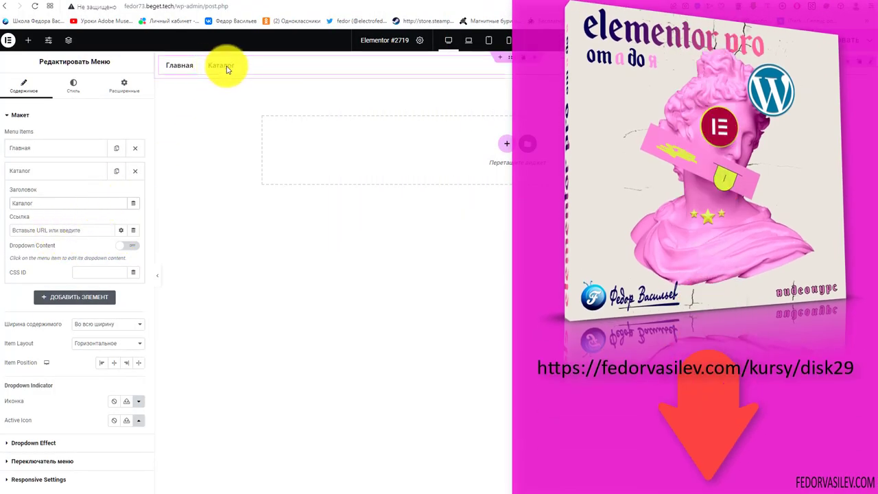
Link the Каталог menu item through Внутренняя ссылка, with type Содержимое and the page Магазин as its target.
{"action": "left_click", "coordinate": [134, 231]}
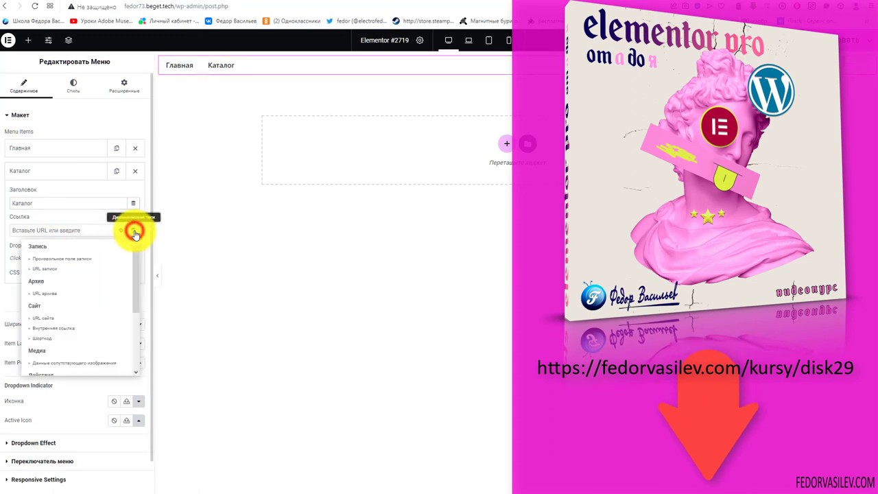
{"action": "left_click", "coordinate": [53, 329]}
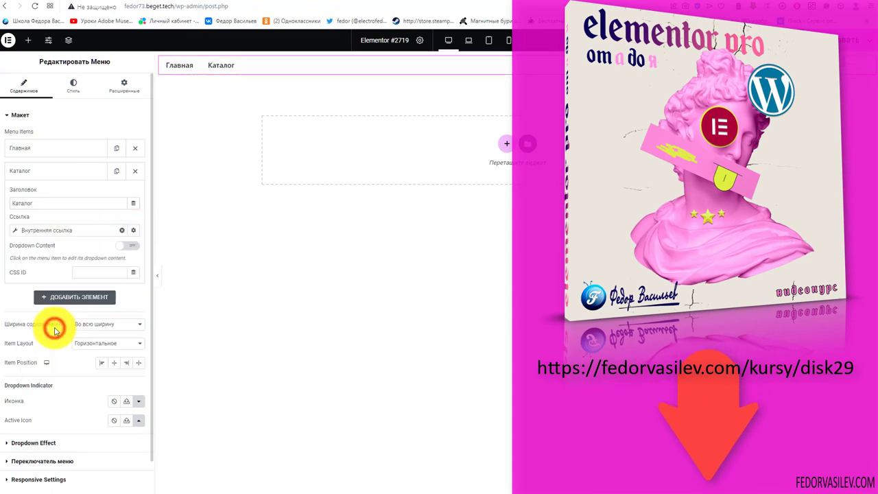
{"action": "left_click", "coordinate": [16, 234]}
{"action": "left_click", "coordinate": [76, 267]}
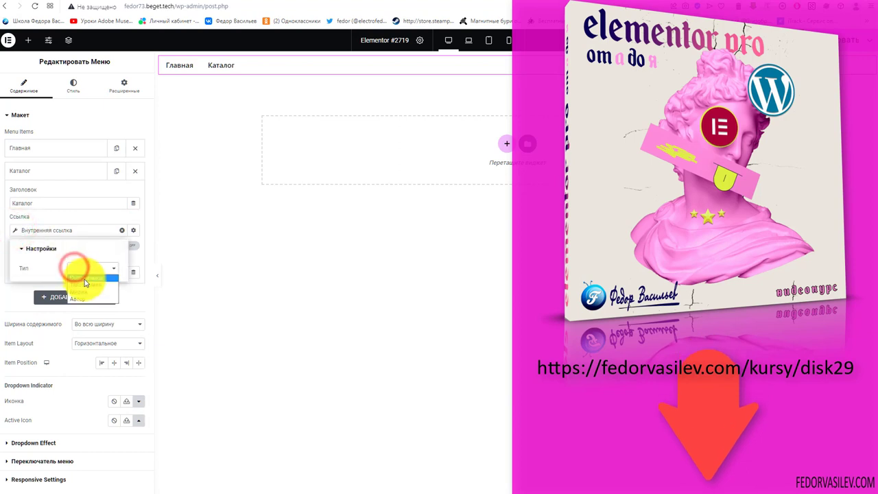
{"action": "left_click", "coordinate": [93, 277]}
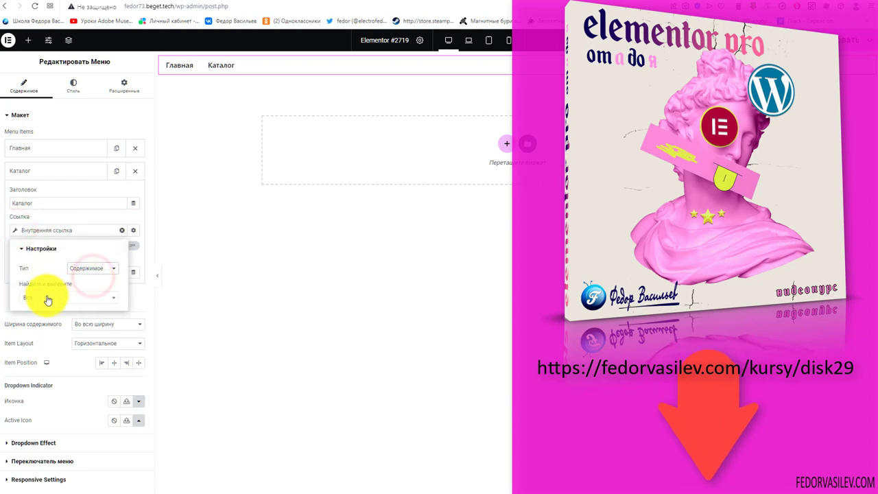
{"action": "left_click", "coordinate": [47, 297]}
{"action": "type", "text": "маг"}
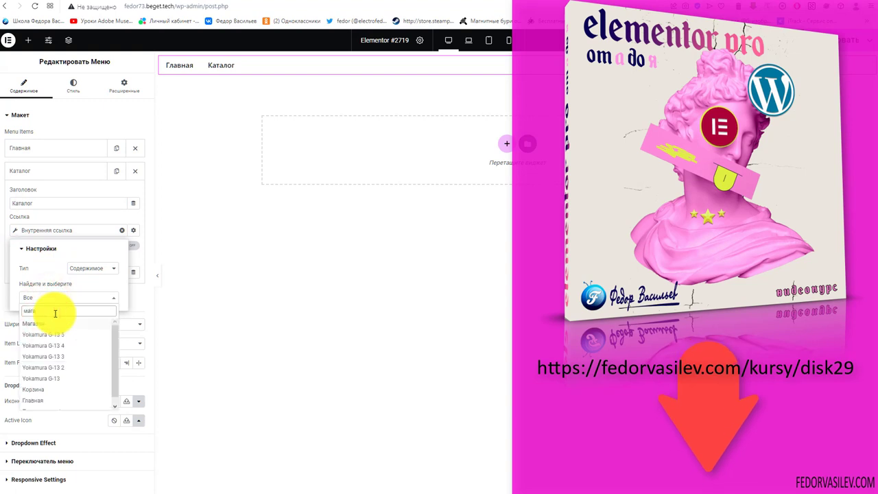
{"action": "left_click", "coordinate": [41, 326]}
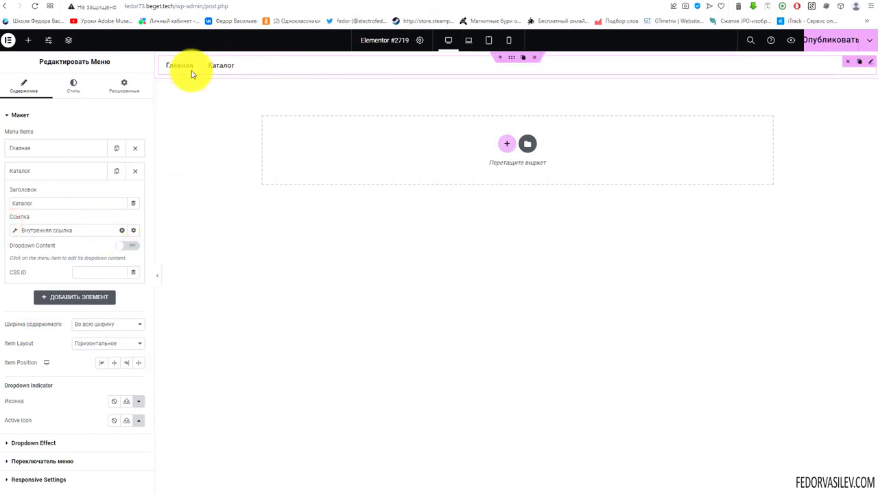
{"action": "left_click", "coordinate": [83, 177]}
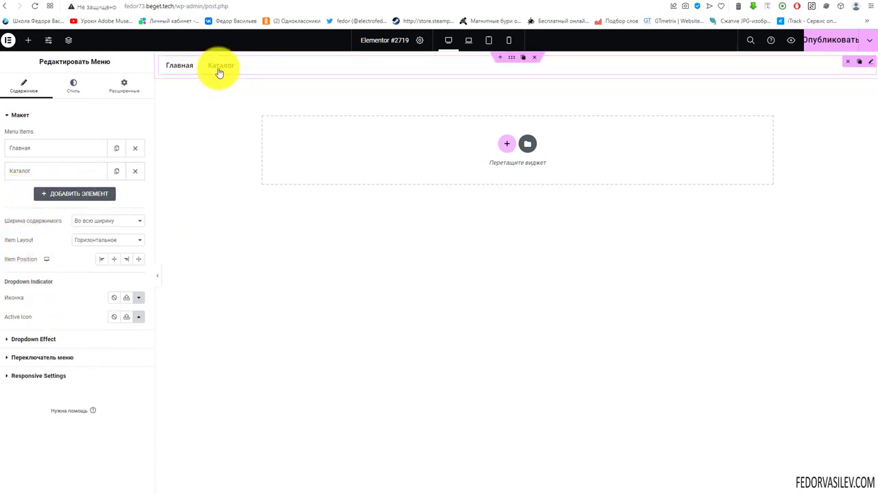
Enable Dropdown Content for the Каталог menu item and insert a single horizontal-direction container in its dropdown area.
{"action": "left_click", "coordinate": [42, 174]}
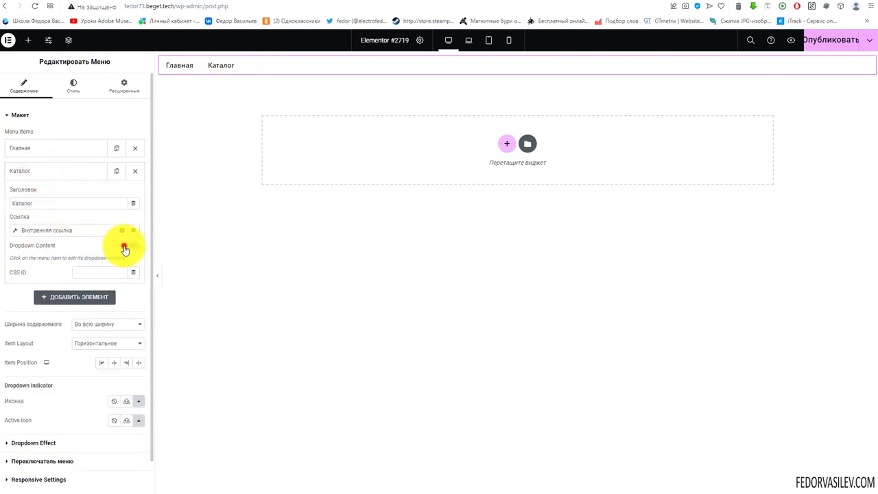
{"action": "left_click", "coordinate": [124, 247]}
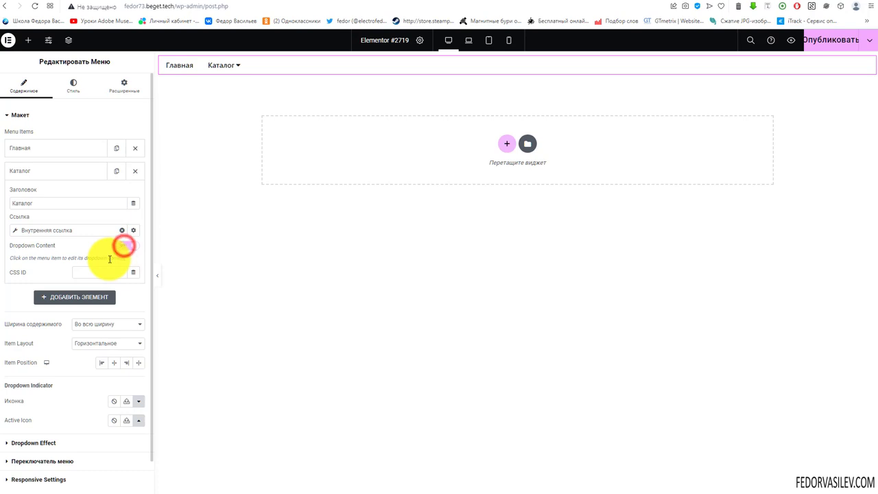
{"action": "left_click", "coordinate": [239, 66]}
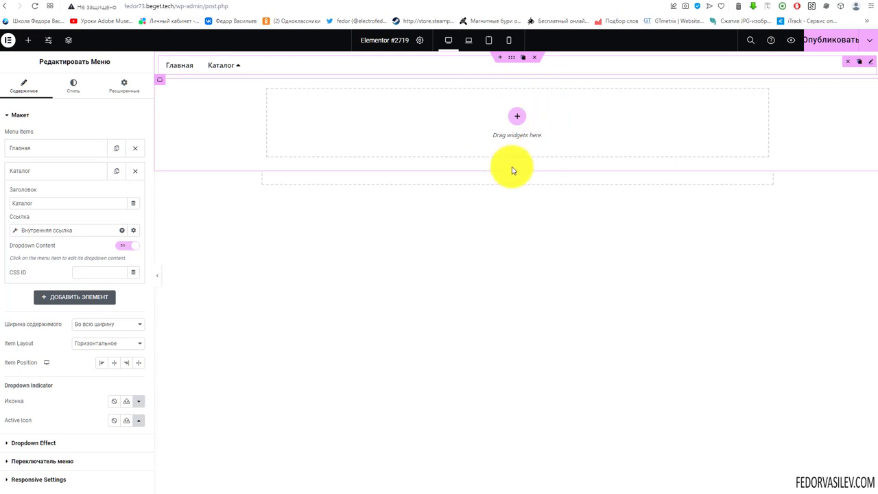
{"action": "left_click", "coordinate": [514, 122]}
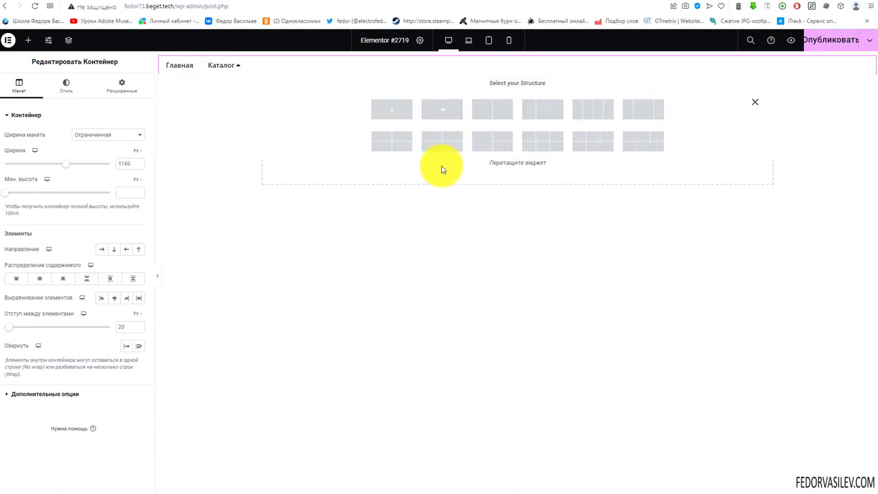
{"action": "left_click", "coordinate": [438, 111]}
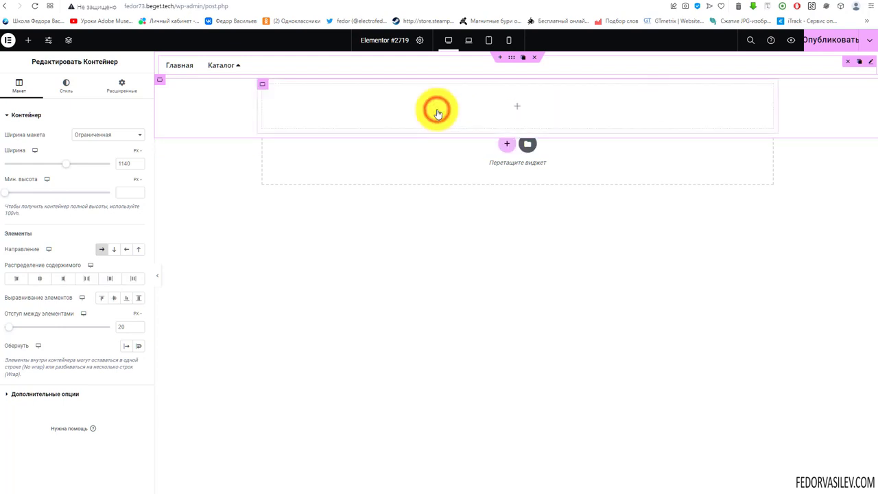
Add the WooCommerce Товары widget to the empty container in the Каталог dropdown.
{"action": "left_click", "coordinate": [517, 111]}
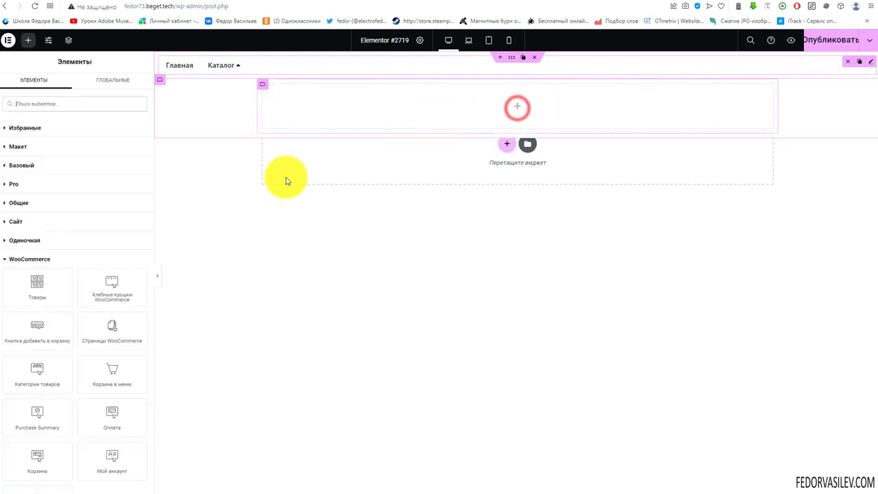
{"action": "left_click", "coordinate": [30, 107]}
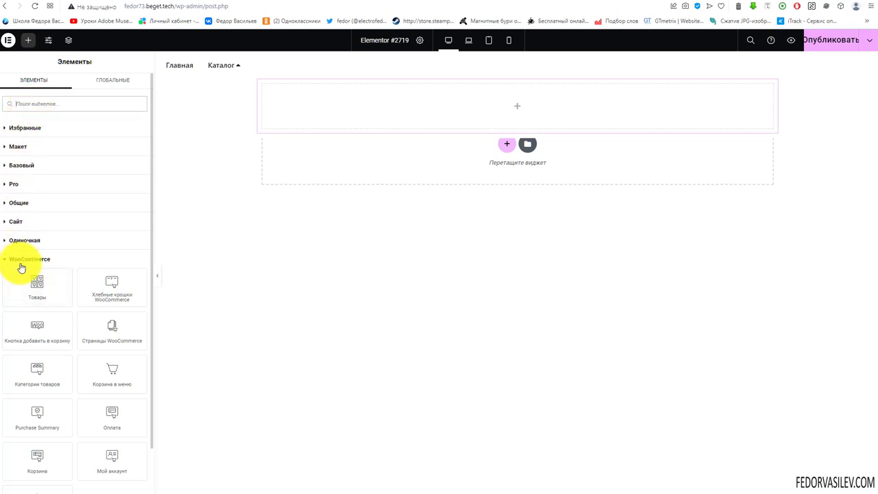
{"action": "left_click", "coordinate": [22, 262]}
{"action": "left_click", "coordinate": [21, 259]}
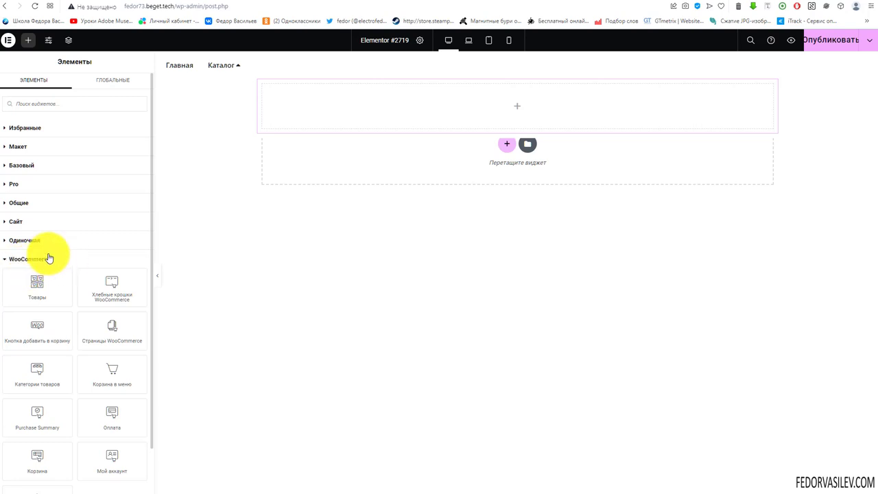
{"action": "left_click_drag", "start_coordinate": [32, 291], "coordinate": [492, 109]}
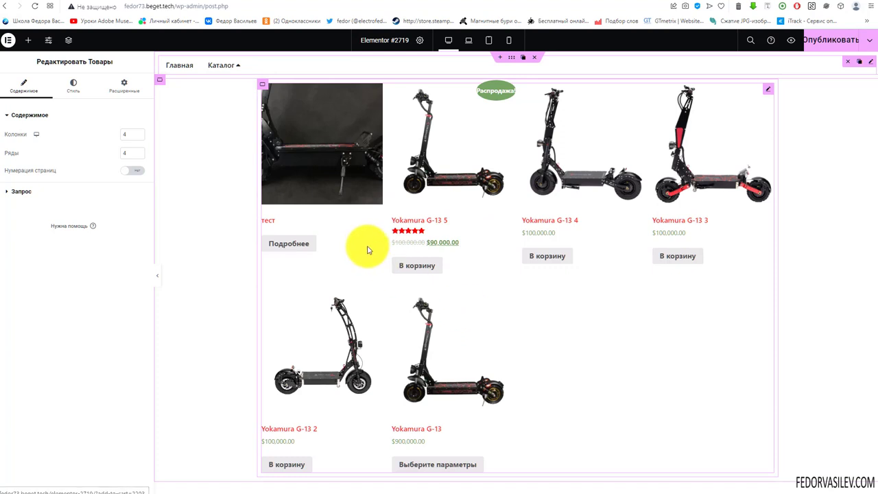
Limit the Товары widget in the Каталог dropdown to 1 row.
{"action": "left_click", "coordinate": [129, 152]}
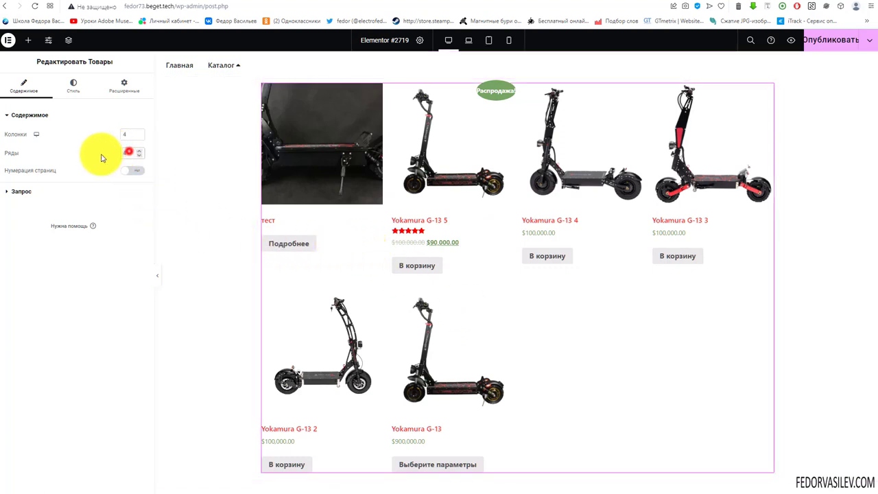
{"action": "key", "text": "BackSpace"}
{"action": "type", "text": "1"}
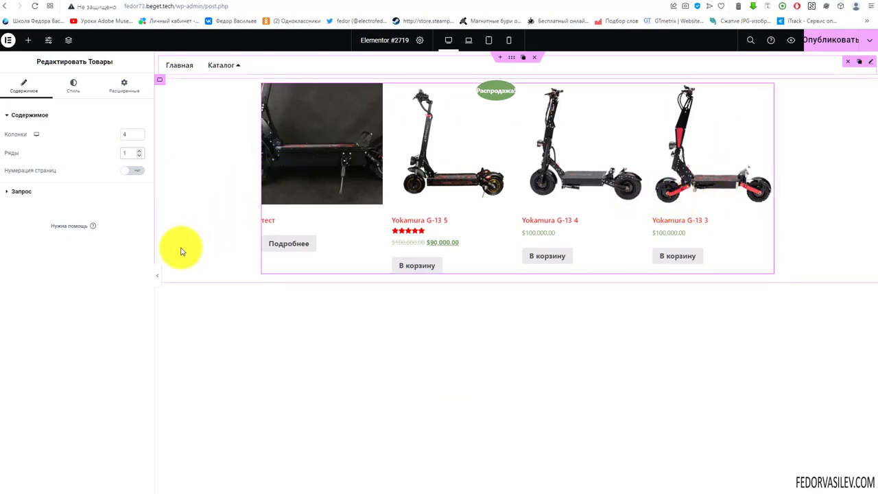
Exclude the product "тест" from the Товары widget's query by choosing Выбрать вручную as the exclusion criterion.
{"action": "left_click", "coordinate": [21, 193]}
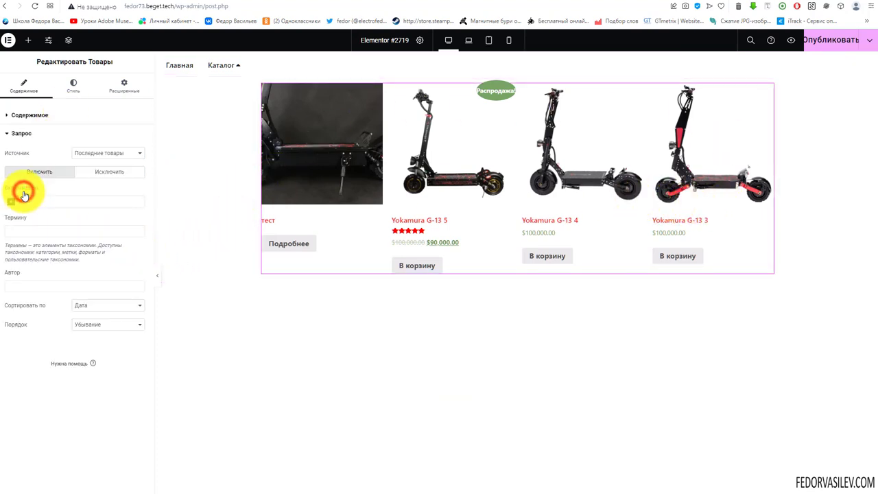
{"action": "left_click", "coordinate": [98, 176]}
{"action": "left_click", "coordinate": [32, 202]}
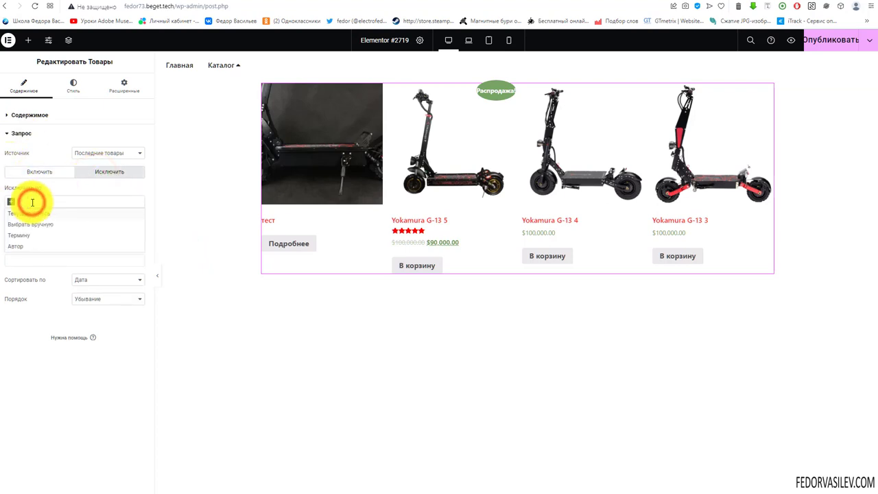
{"action": "left_click", "coordinate": [33, 225]}
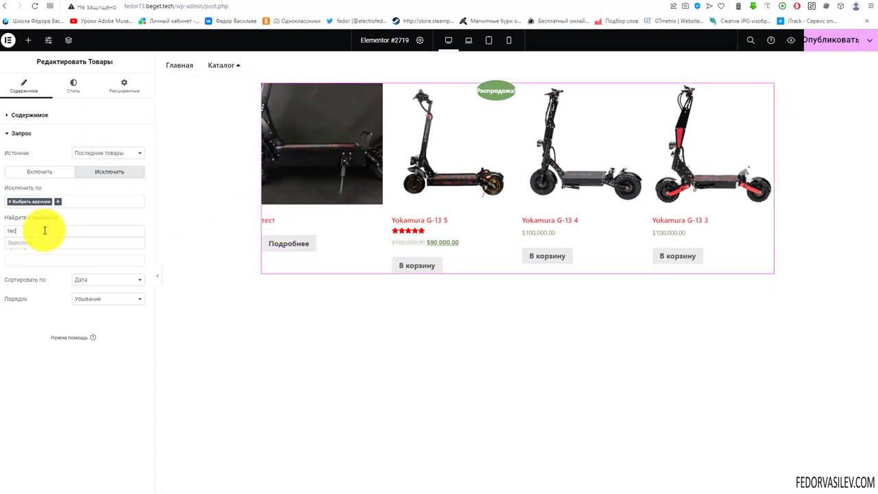
{"action": "left_click", "coordinate": [16, 246]}
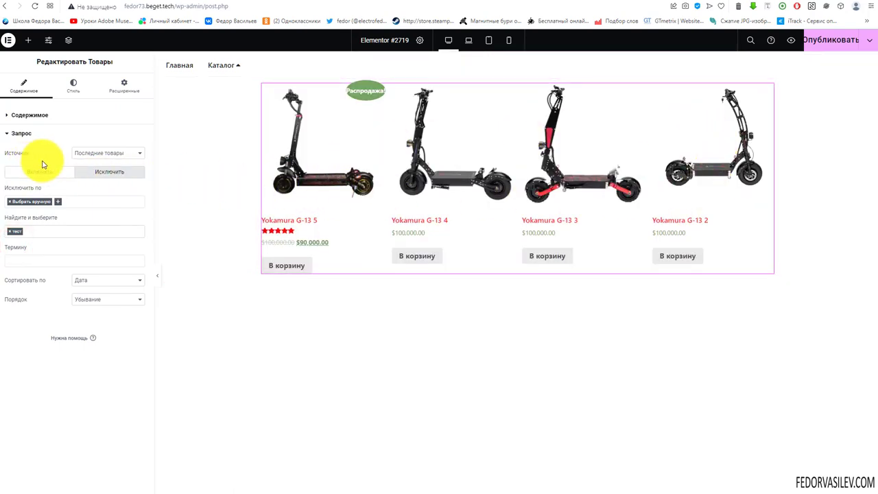
{"action": "left_click", "coordinate": [25, 171]}
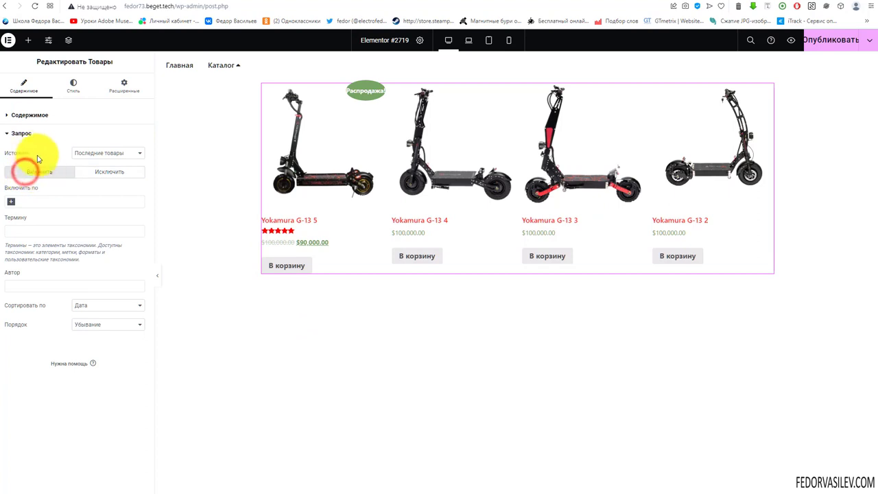
{"action": "left_click", "coordinate": [87, 152]}
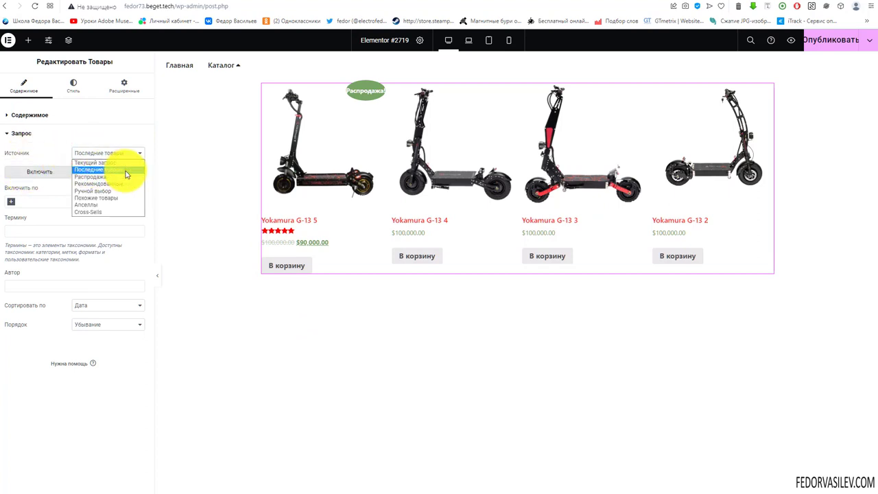
{"action": "left_click", "coordinate": [33, 136]}
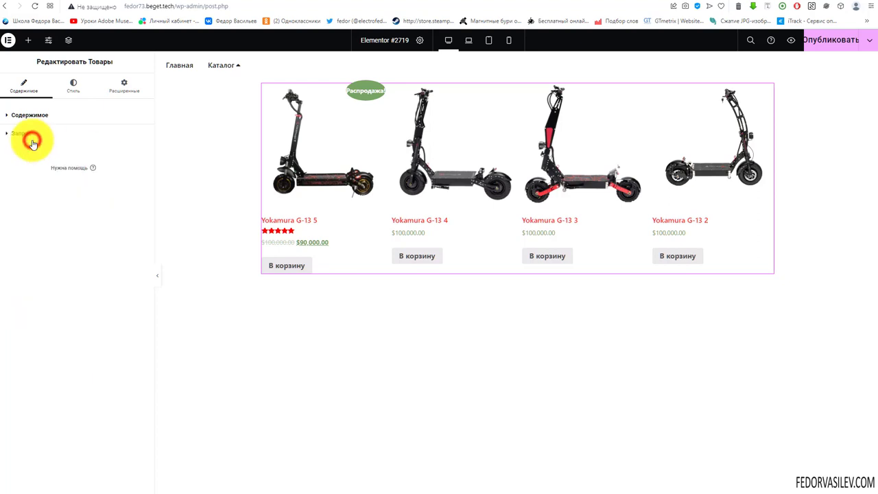
{"action": "left_click", "coordinate": [309, 177]}
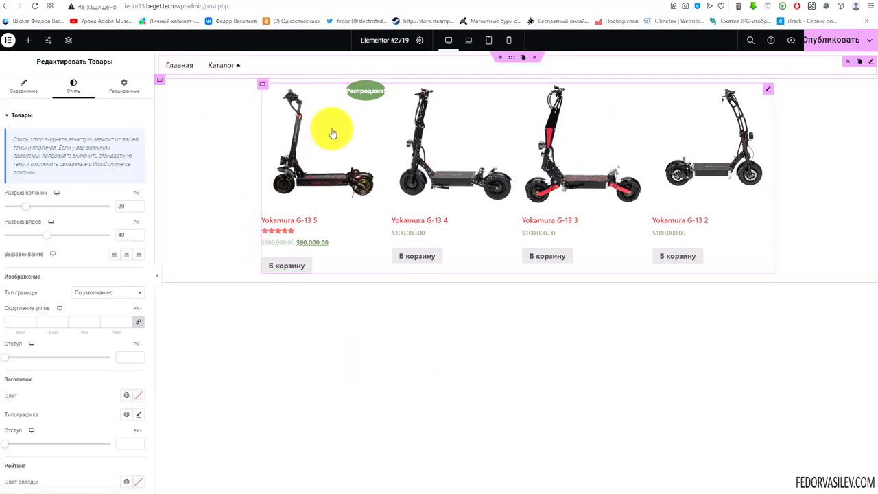
Give the Каталог dropdown's outer container a classic background in solid black.
{"action": "left_click", "coordinate": [157, 132]}
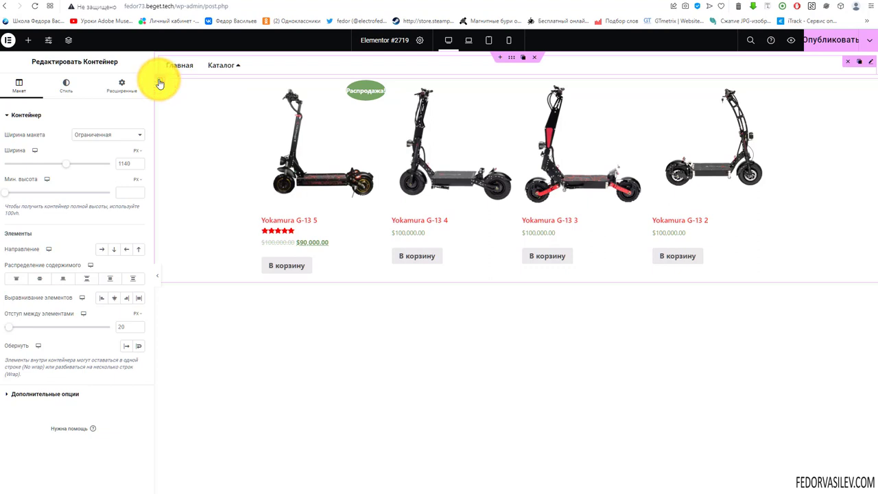
{"action": "left_click", "coordinate": [62, 85]}
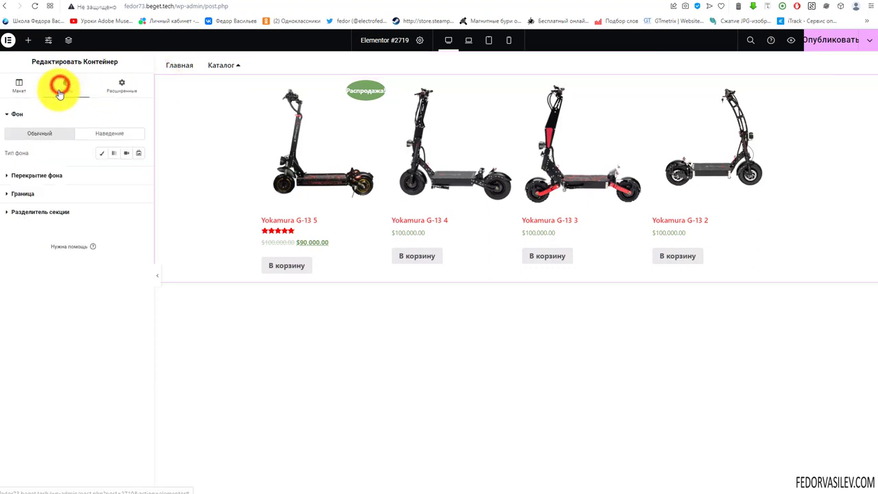
{"action": "left_click", "coordinate": [101, 154]}
{"action": "left_click", "coordinate": [138, 174]}
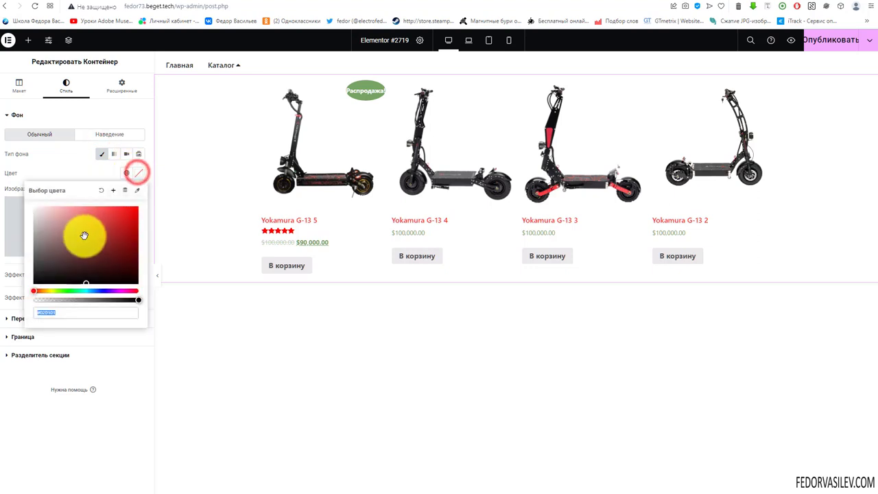
{"action": "left_click_drag", "start_coordinate": [82, 231], "coordinate": [149, 290]}
{"action": "left_click", "coordinate": [71, 165]}
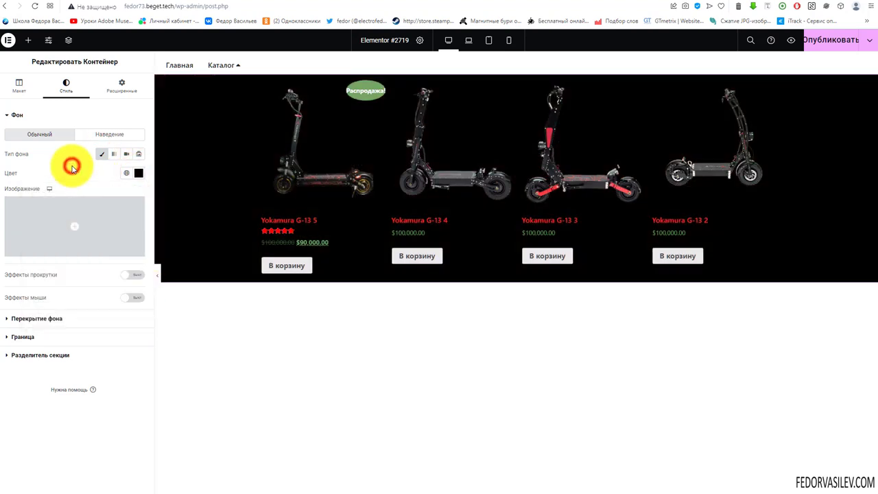
Add a Сплошная border in bright red to the Каталог dropdown's outer container.
{"action": "left_click", "coordinate": [27, 336]}
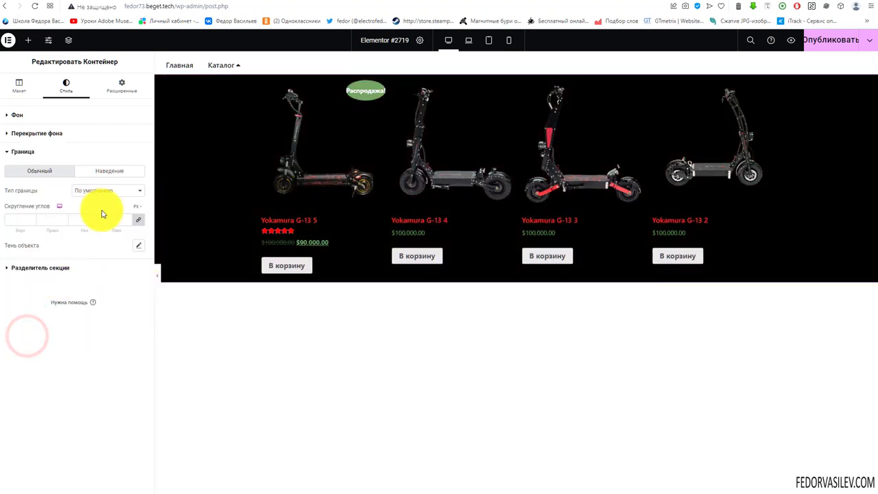
{"action": "left_click", "coordinate": [94, 189]}
{"action": "left_click", "coordinate": [94, 209]}
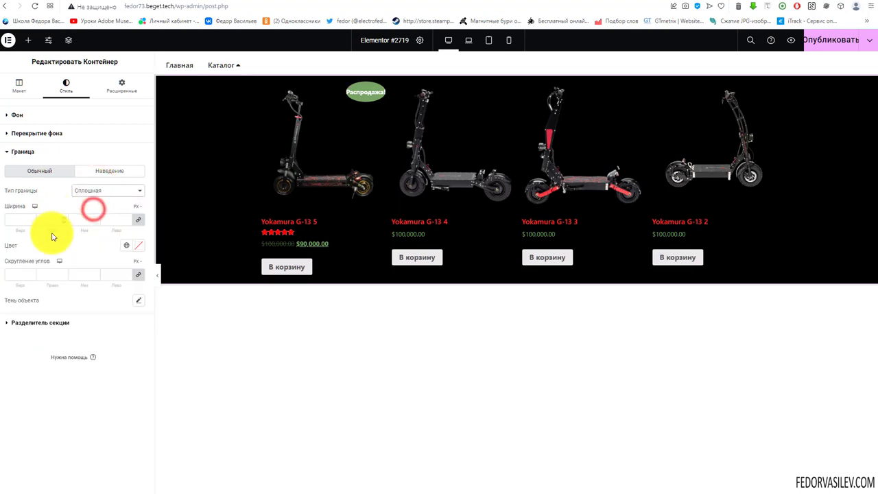
{"action": "left_click", "coordinate": [139, 245]}
{"action": "left_click", "coordinate": [120, 287]}
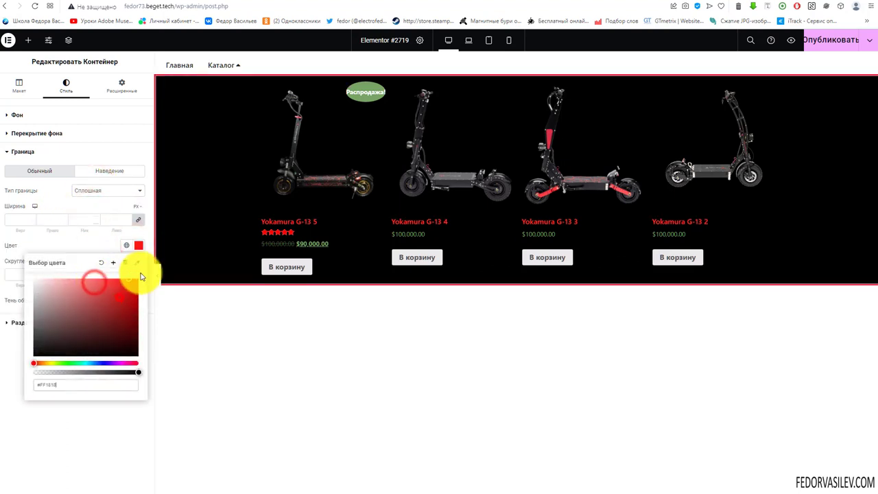
{"action": "left_click", "coordinate": [206, 334]}
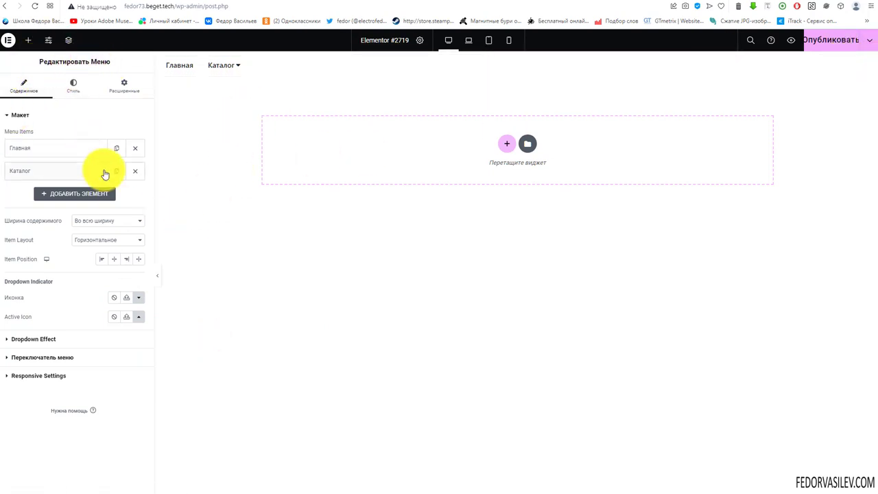
Configure the menu's Dropdown Effect to open on Наведение with the Fade In animation, and test the Каталог dropdown.
{"action": "left_click", "coordinate": [20, 114]}
{"action": "left_click", "coordinate": [20, 137]}
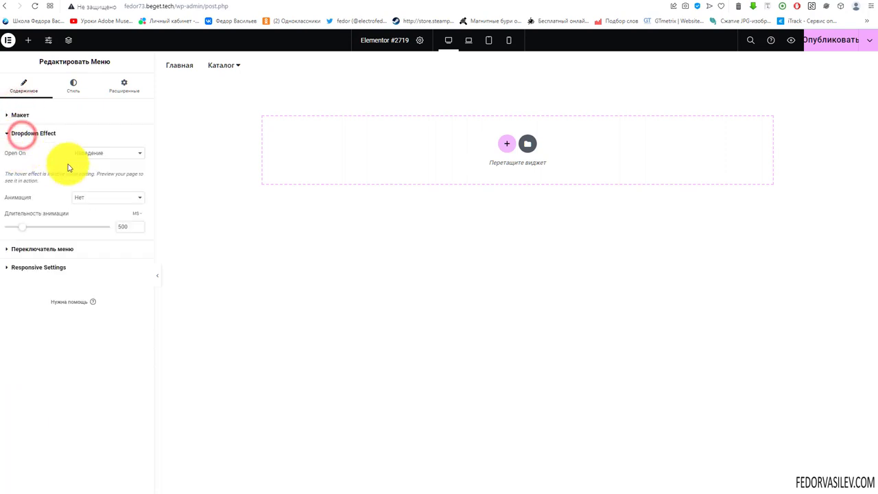
{"action": "left_click", "coordinate": [109, 149]}
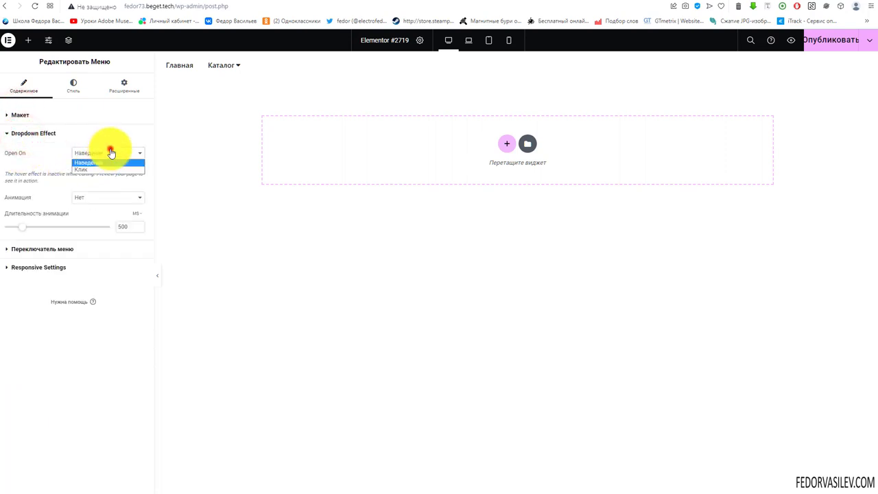
{"action": "left_click", "coordinate": [83, 165]}
{"action": "left_click", "coordinate": [84, 198]}
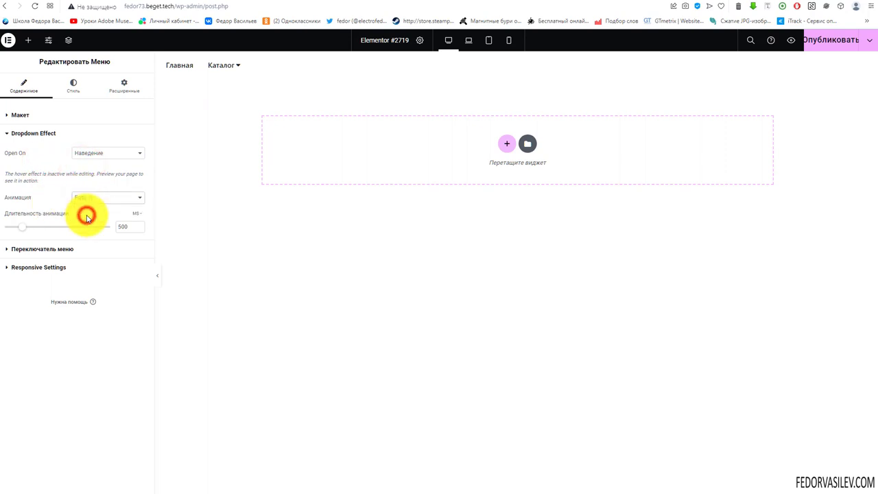
{"action": "left_click", "coordinate": [238, 68]}
{"action": "left_click", "coordinate": [238, 69]}
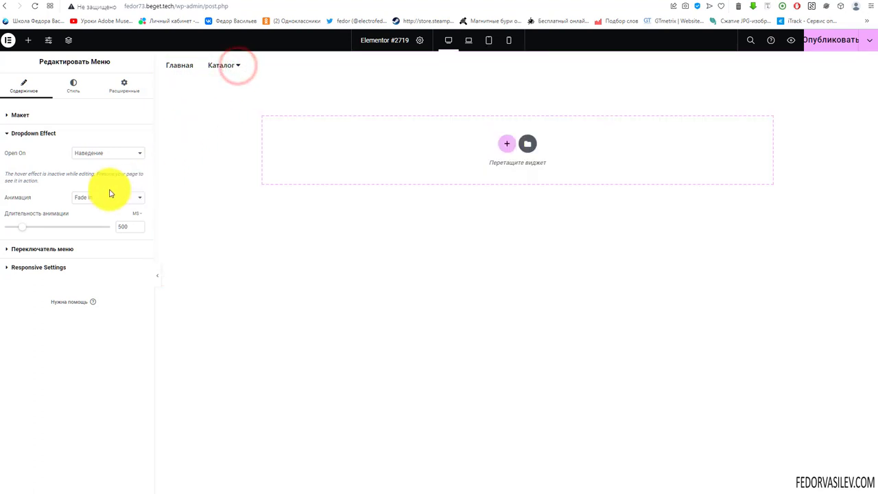
Set the menu's responsive breakpoint to Мобильный - книжная ориентация (> 767px).
{"action": "left_click", "coordinate": [32, 251]}
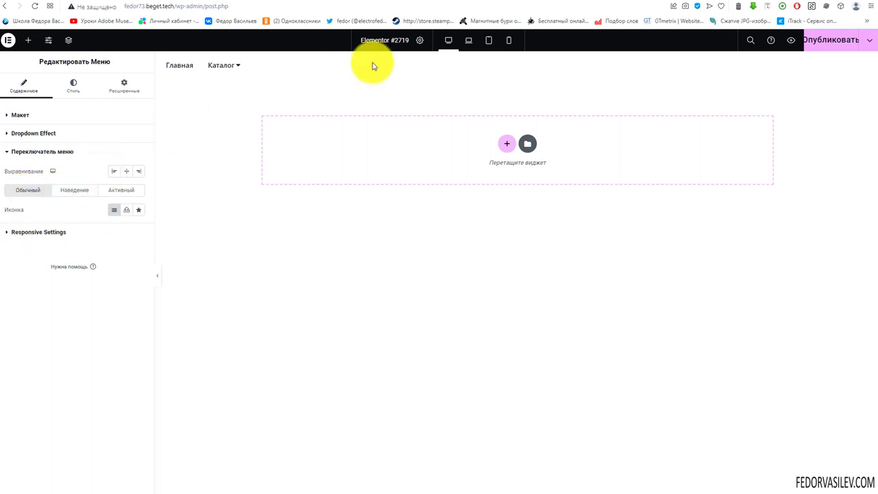
{"action": "left_click", "coordinate": [41, 233]}
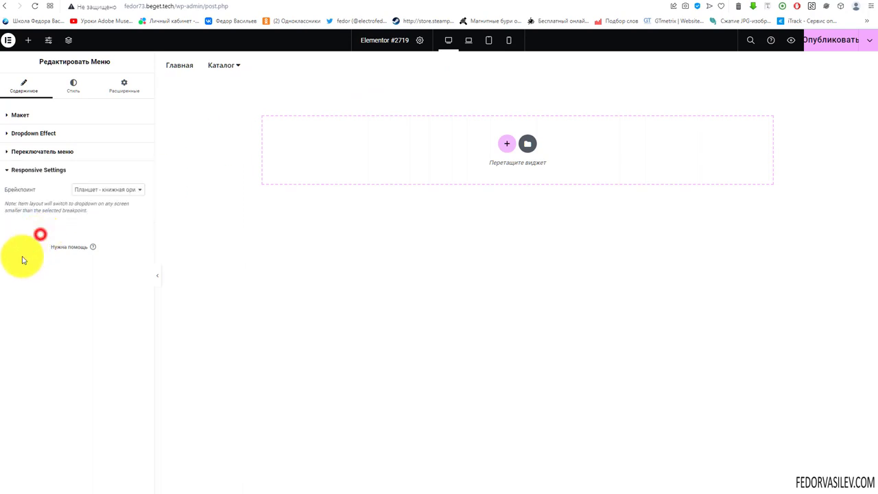
{"action": "left_click", "coordinate": [89, 189]}
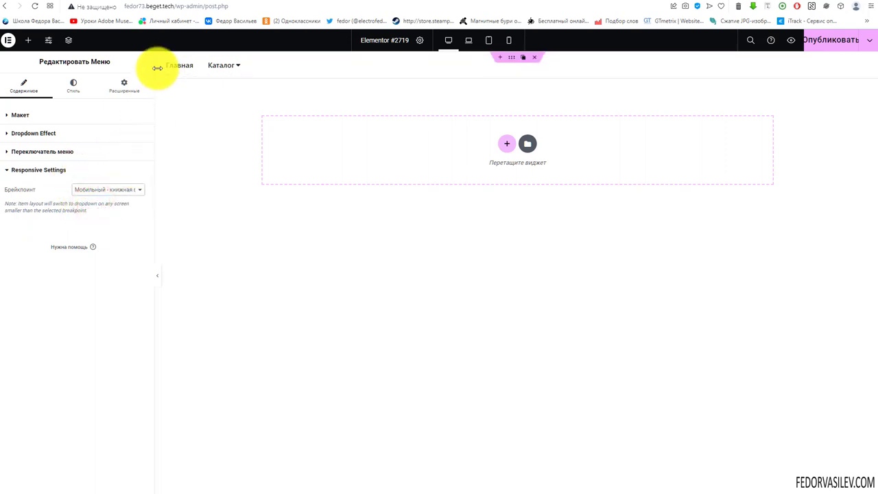
Preview the menu at laptop and tablet sizes, expanding the Каталог dropdown to check its layout.
{"action": "left_click", "coordinate": [469, 41]}
{"action": "left_click", "coordinate": [371, 75]}
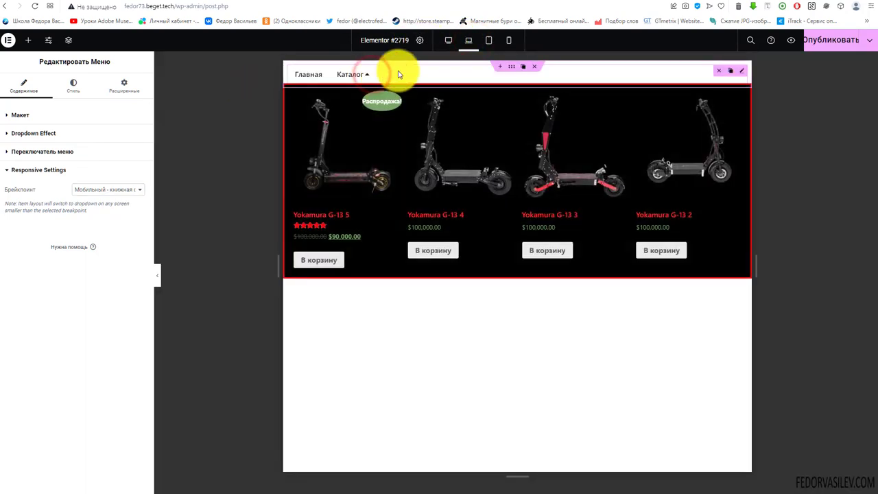
{"action": "left_click", "coordinate": [489, 44]}
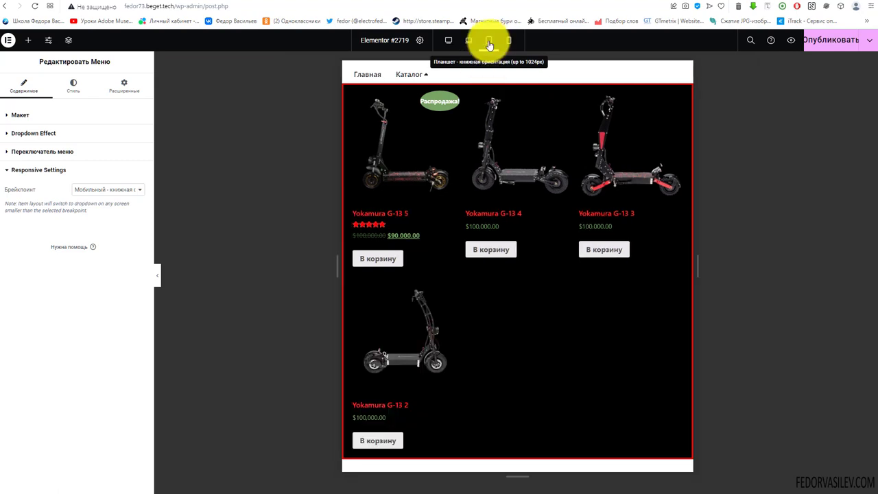
{"action": "left_click", "coordinate": [424, 74]}
{"action": "left_click", "coordinate": [424, 73]}
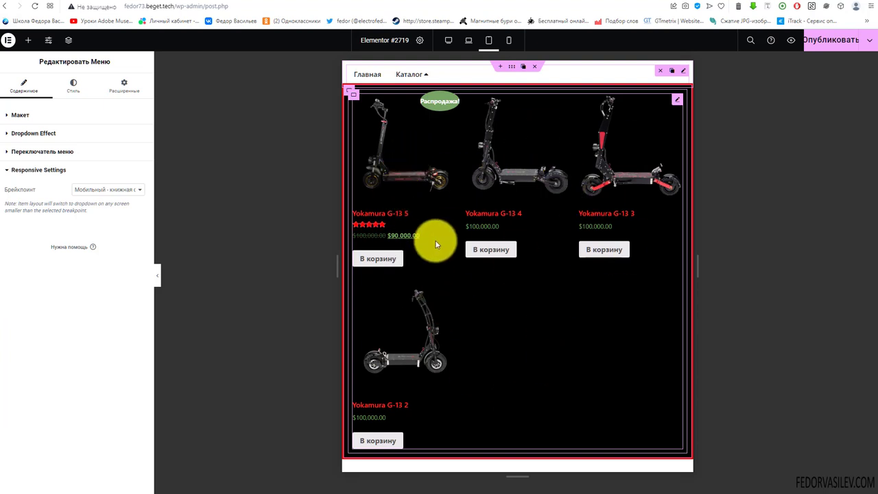
Set the menu's breakpoint to Планшет - книжная ориентация (> 1024px) and open the Переключатель меню settings.
{"action": "left_click", "coordinate": [127, 189]}
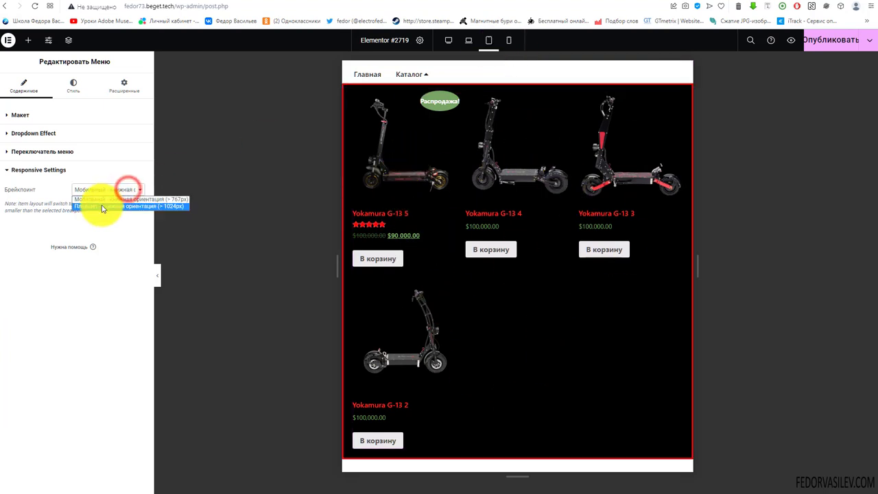
{"action": "left_click", "coordinate": [102, 208]}
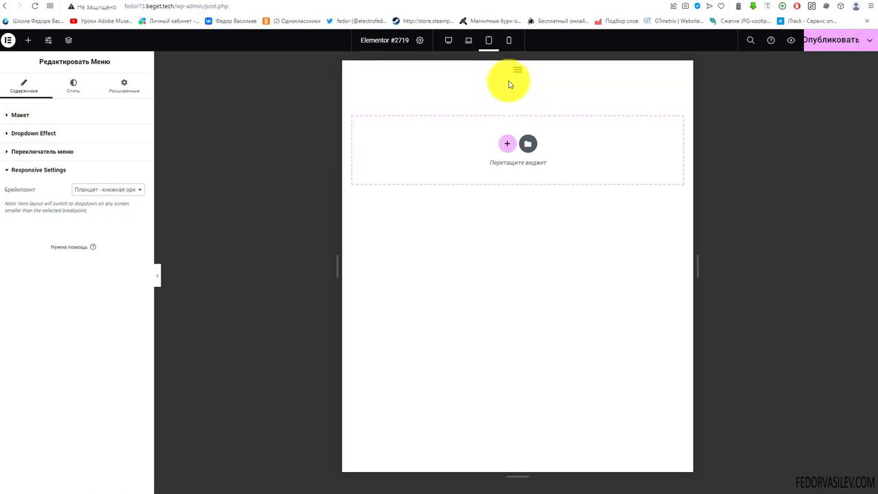
{"action": "left_click", "coordinate": [22, 152]}
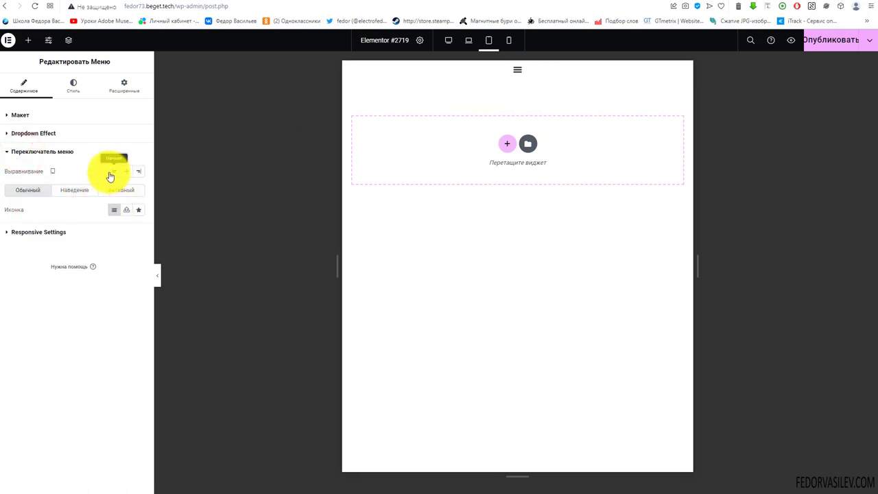
Align the menu toggle to the left for the tablet view and test opening and closing the menu with it.
{"action": "left_click", "coordinate": [109, 173]}
{"action": "left_click", "coordinate": [351, 70]}
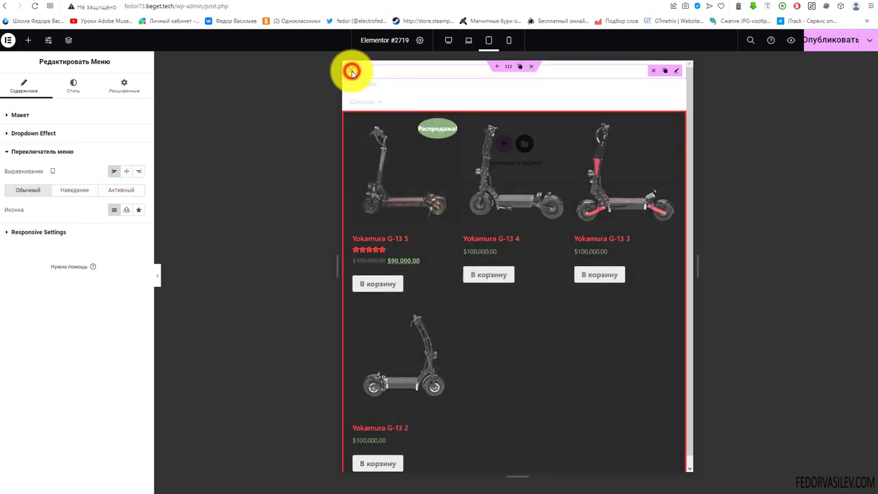
{"action": "left_click", "coordinate": [350, 72]}
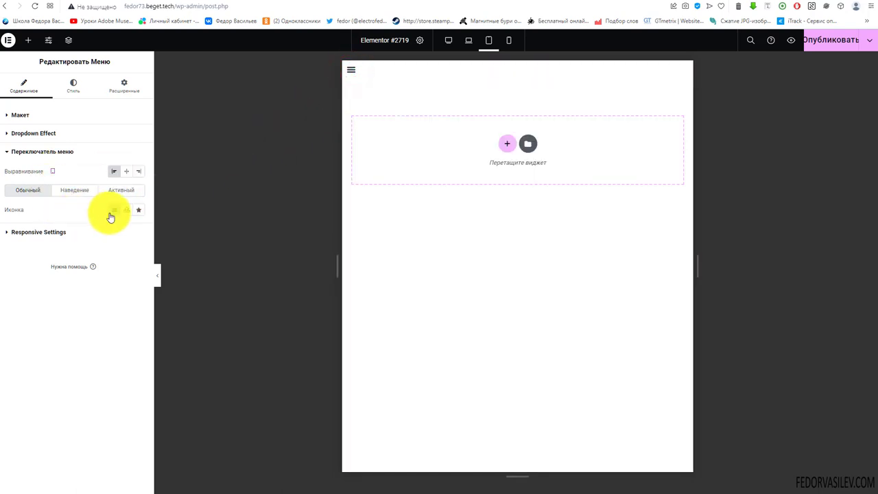
Set the menu's responsive breakpoint back to Мобильный - книжная ориентация (> 767px).
{"action": "left_click", "coordinate": [35, 232]}
{"action": "left_click", "coordinate": [80, 190]}
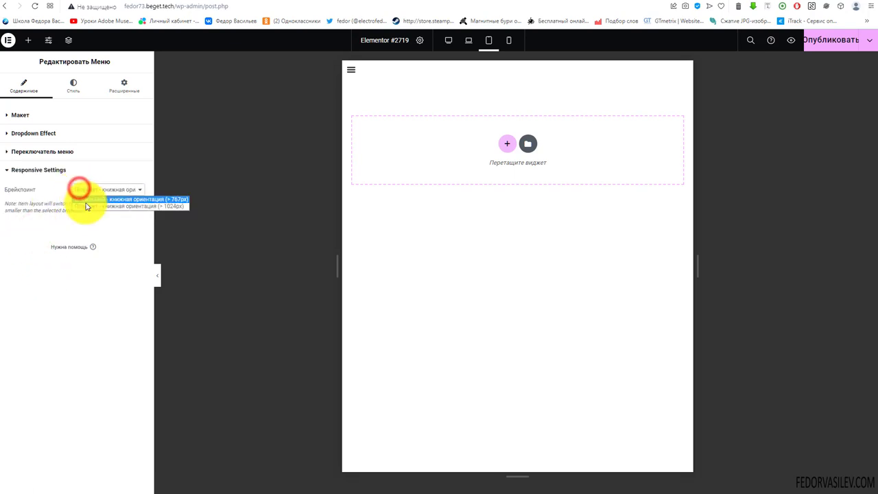
{"action": "left_click", "coordinate": [84, 199]}
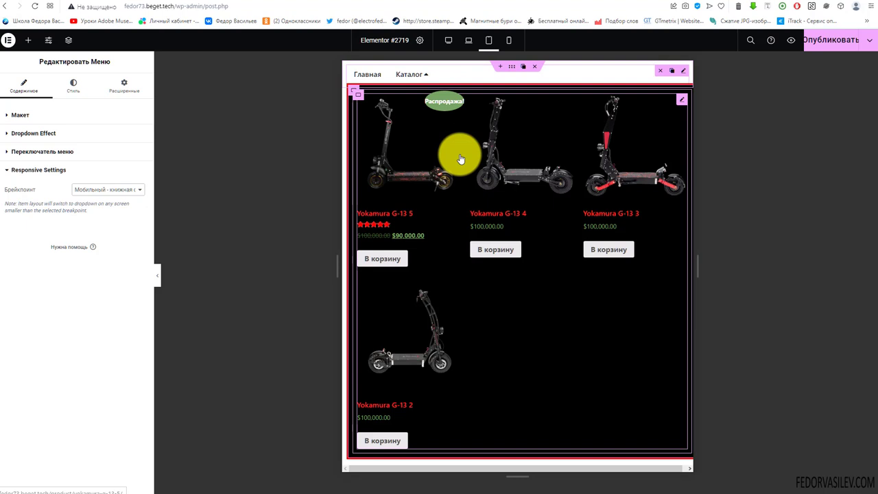
Preview the menu at mobile size, testing its toggle and expanding and collapsing the Каталог dropdown to check the product layout.
{"action": "left_click", "coordinate": [508, 40]}
{"action": "left_click", "coordinate": [443, 72]}
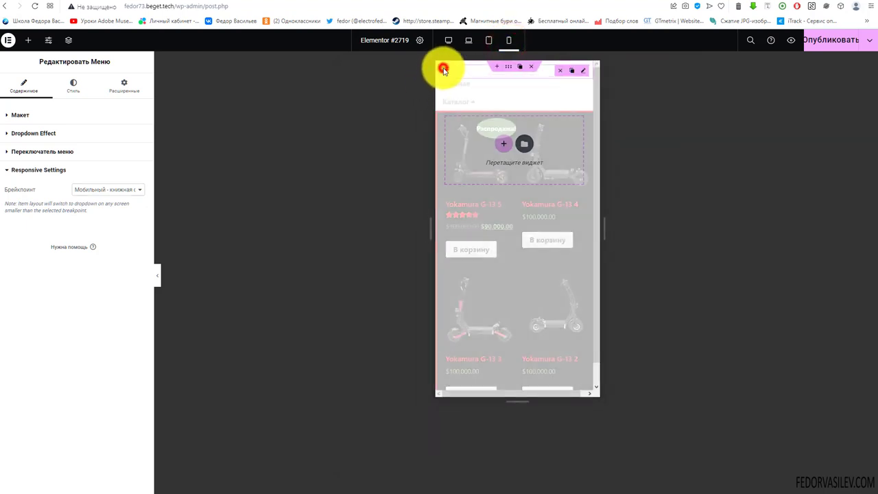
{"action": "left_click", "coordinate": [473, 102]}
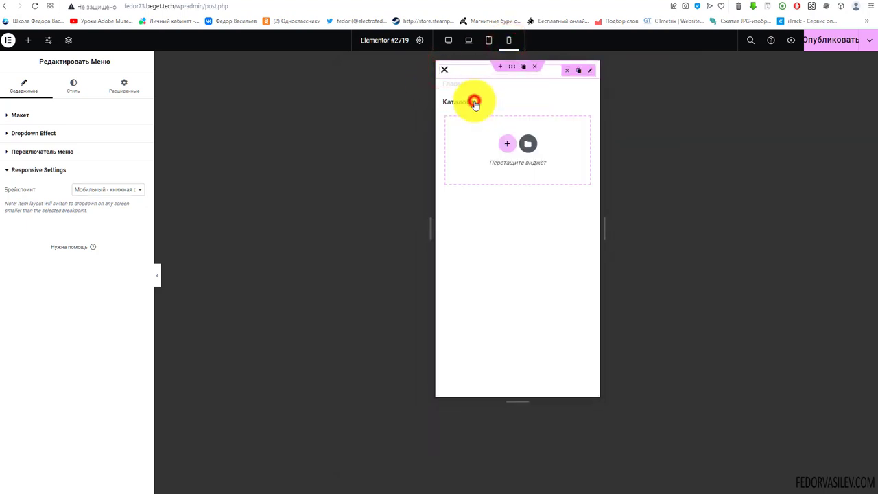
{"action": "left_click", "coordinate": [444, 70]}
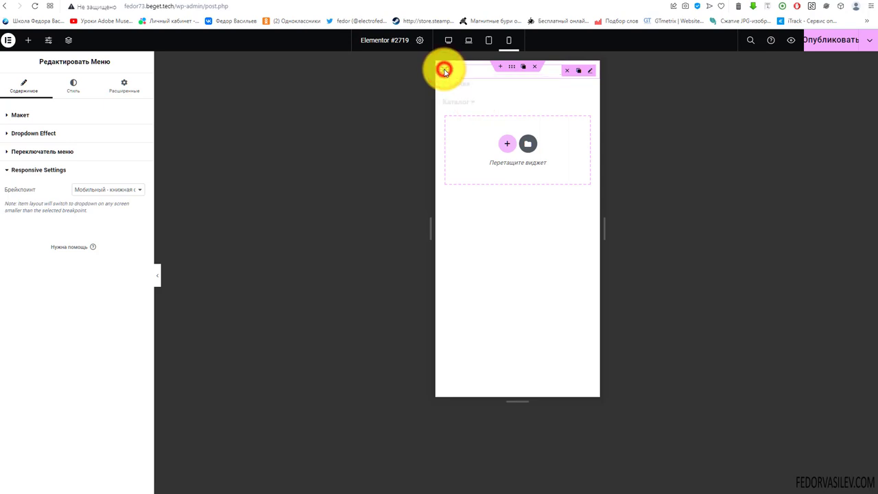
{"action": "left_click", "coordinate": [444, 71]}
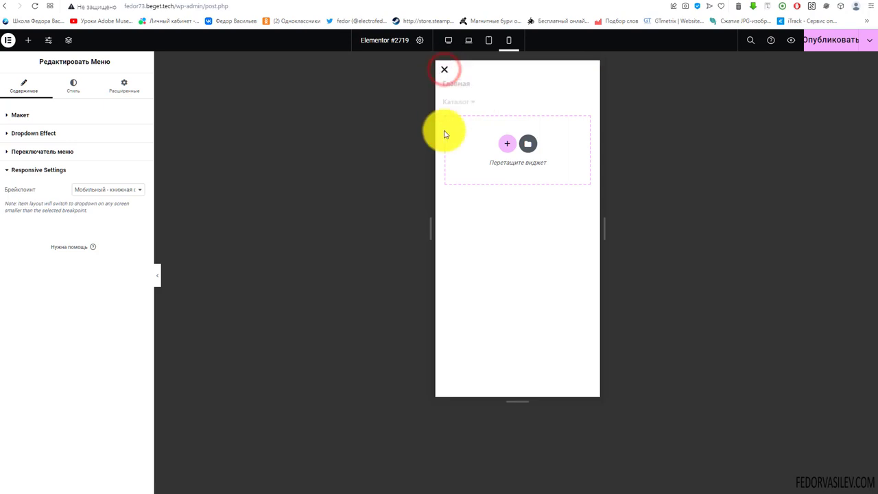
{"action": "left_click", "coordinate": [474, 105]}
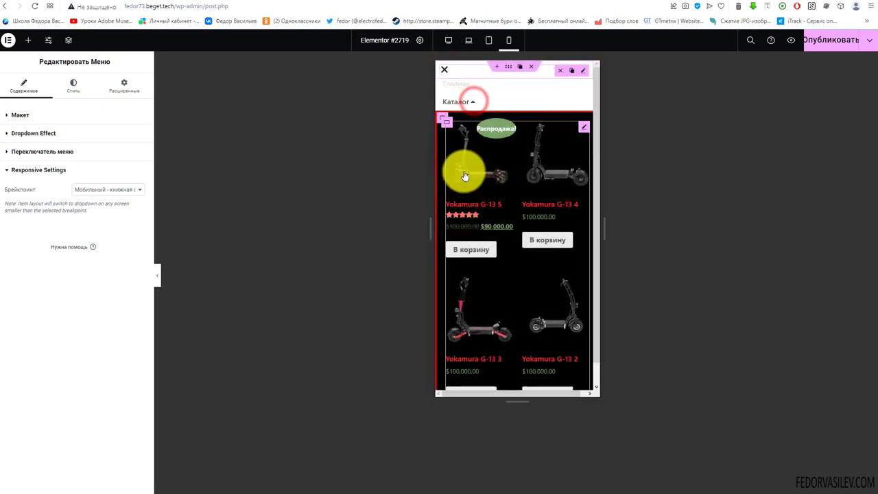
{"action": "scroll", "coordinate": [472, 206], "scroll_direction": "down", "scroll_amount": 1}
{"action": "scroll", "coordinate": [508, 205], "scroll_direction": "up", "scroll_amount": 1}
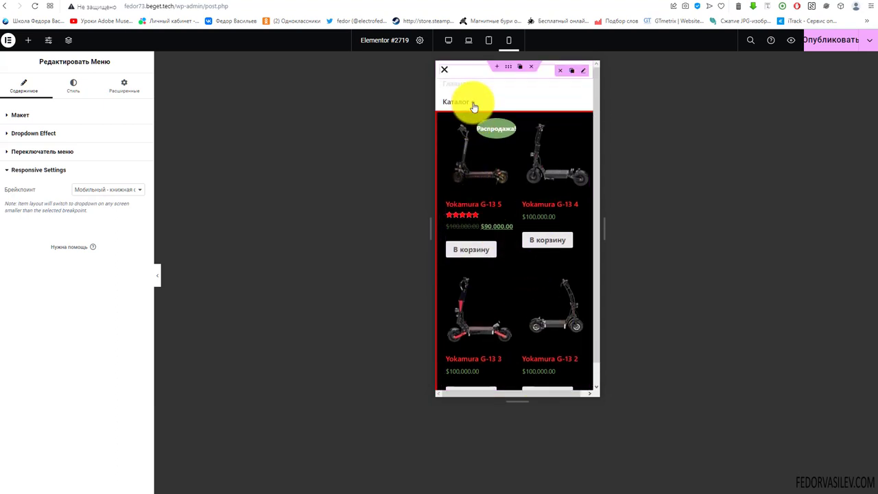
{"action": "left_click", "coordinate": [472, 101]}
{"action": "left_click", "coordinate": [445, 71]}
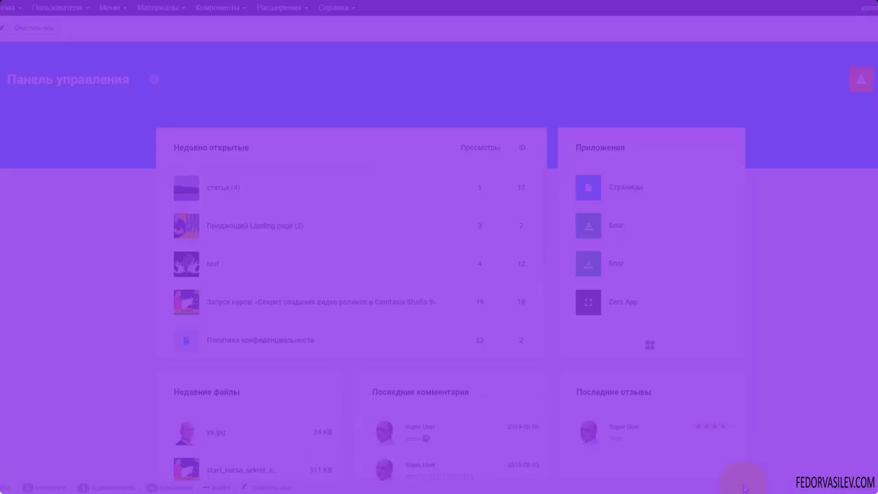
{"action": "left_click", "coordinate": [869, 83]}
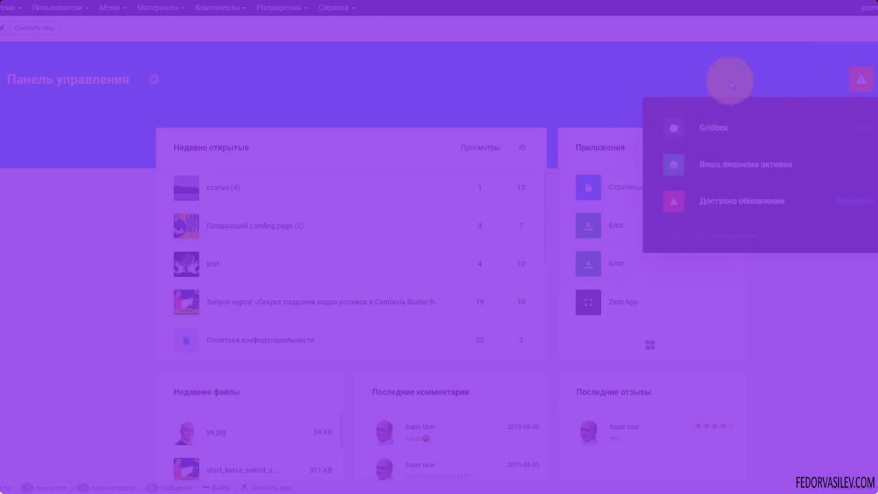
{"action": "left_click", "coordinate": [702, 151]}
{"action": "left_click", "coordinate": [14, 172]}
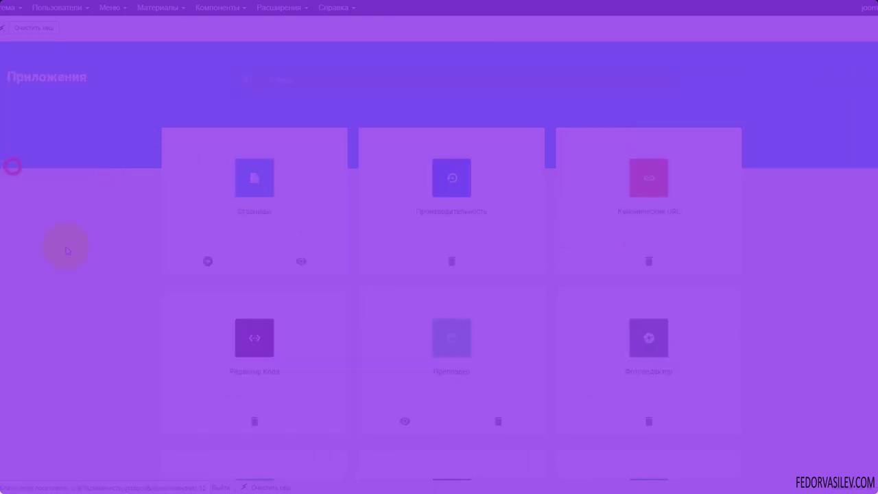